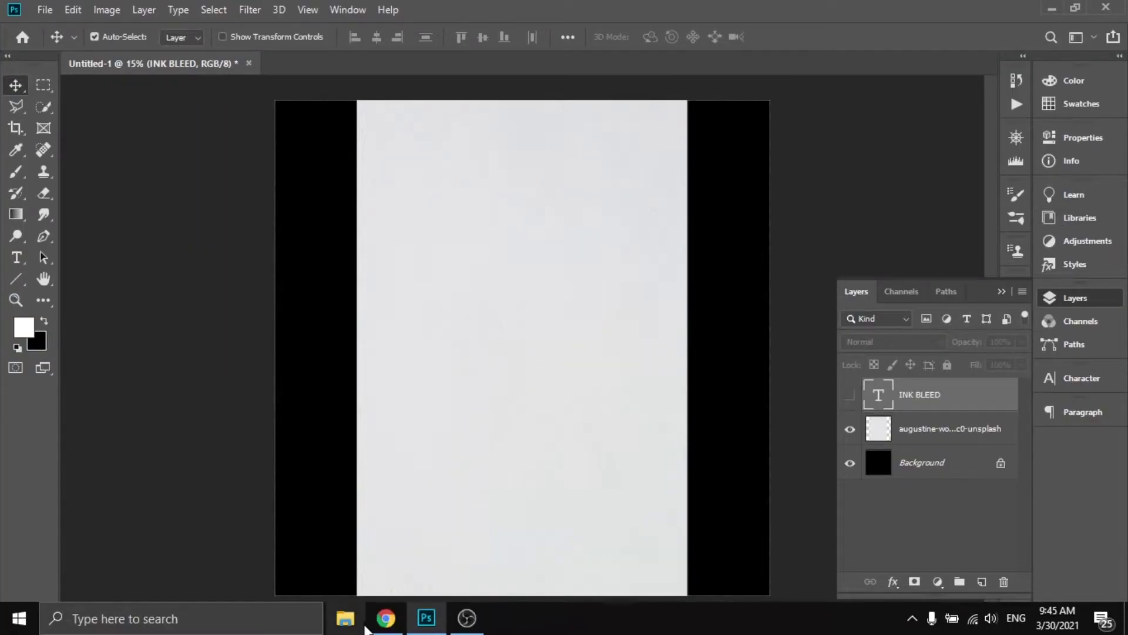
Step: Bring up Unsplash's 'paper texture' photo results in Chrome and scroll through them
left_click(384, 620)
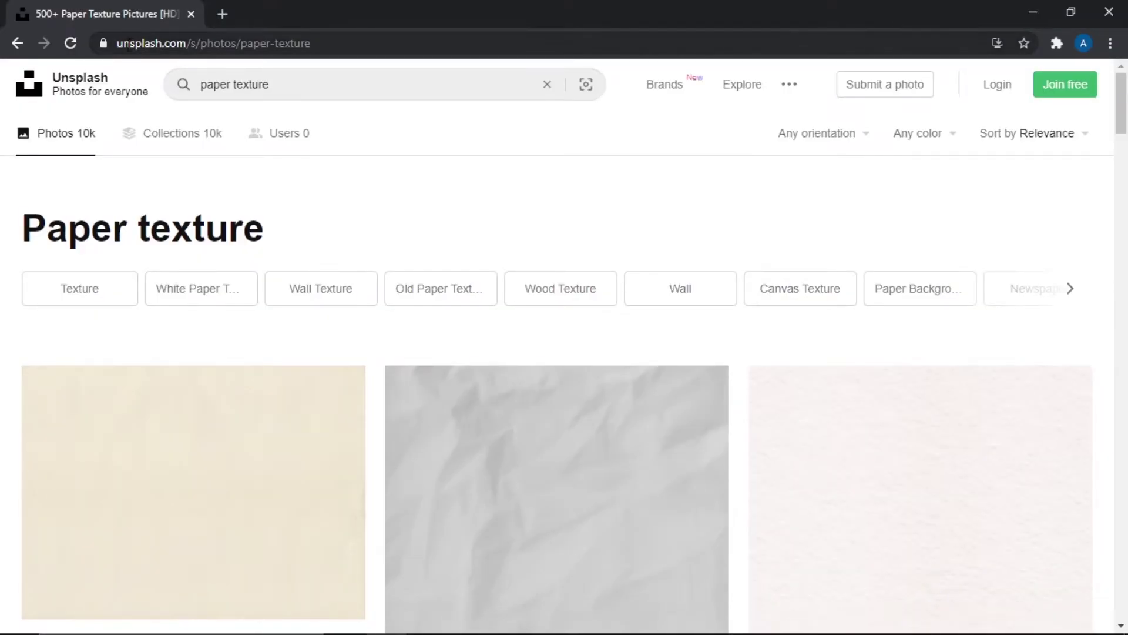
left_click_drag(117, 43, 203, 47)
left_click(295, 196)
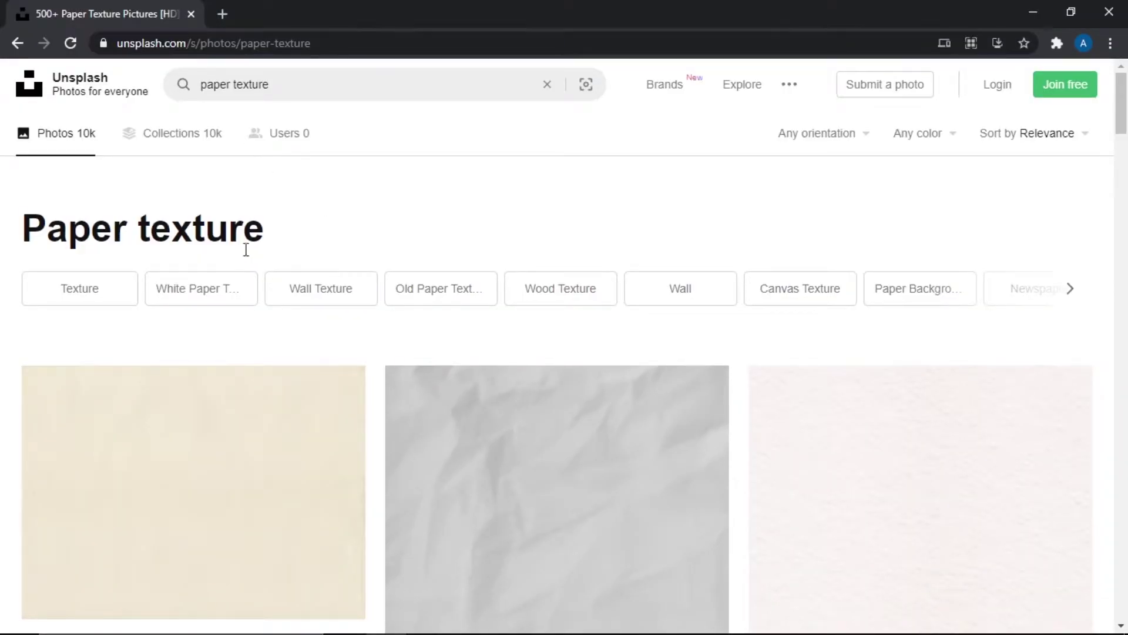
scroll(964, 448, "down", 15)
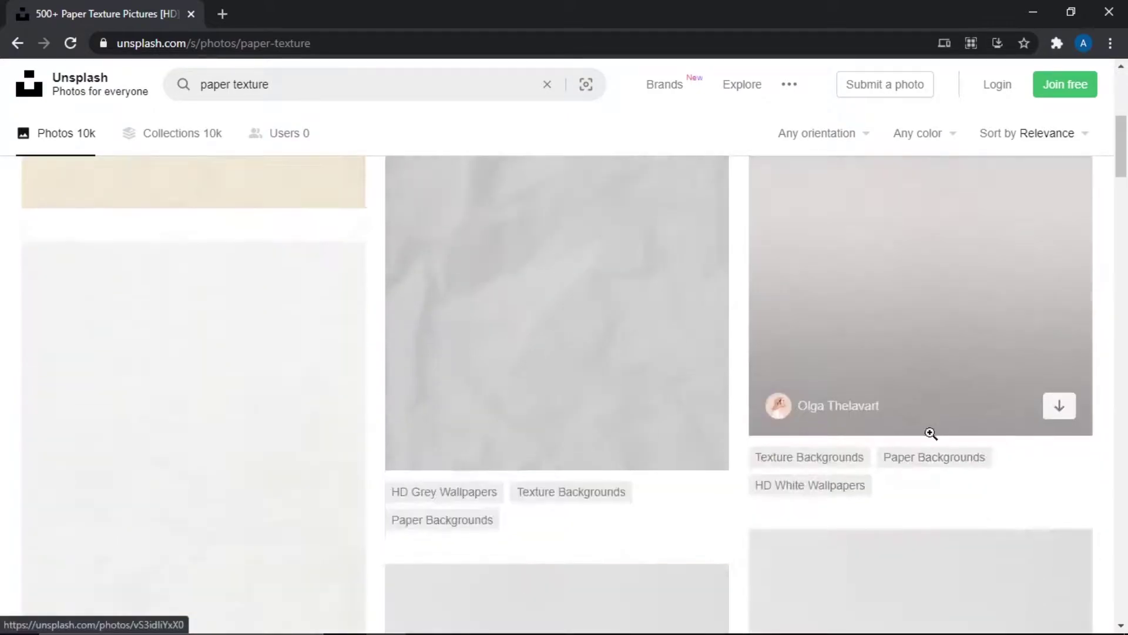
scroll(658, 436, "down", 5)
scroll(582, 292, "up", 6)
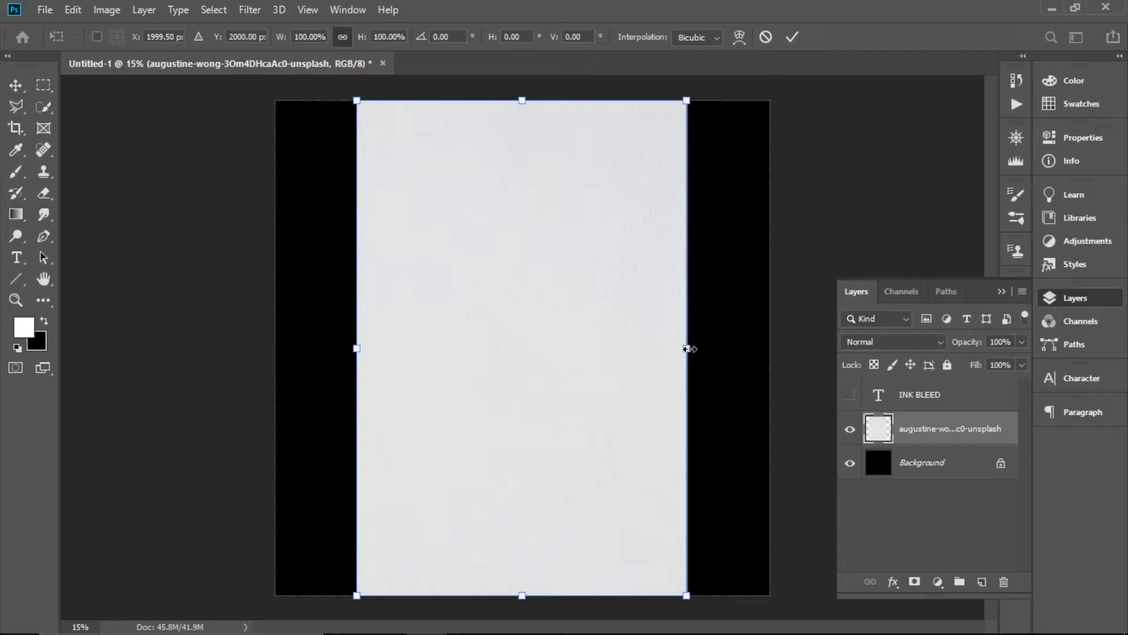
Step: Stretch the paper layer to 150% width and invert it with Image > Adjustments > Invert
left_click_drag(688, 349, 771, 351)
key("Return")
key("ctrl+i")
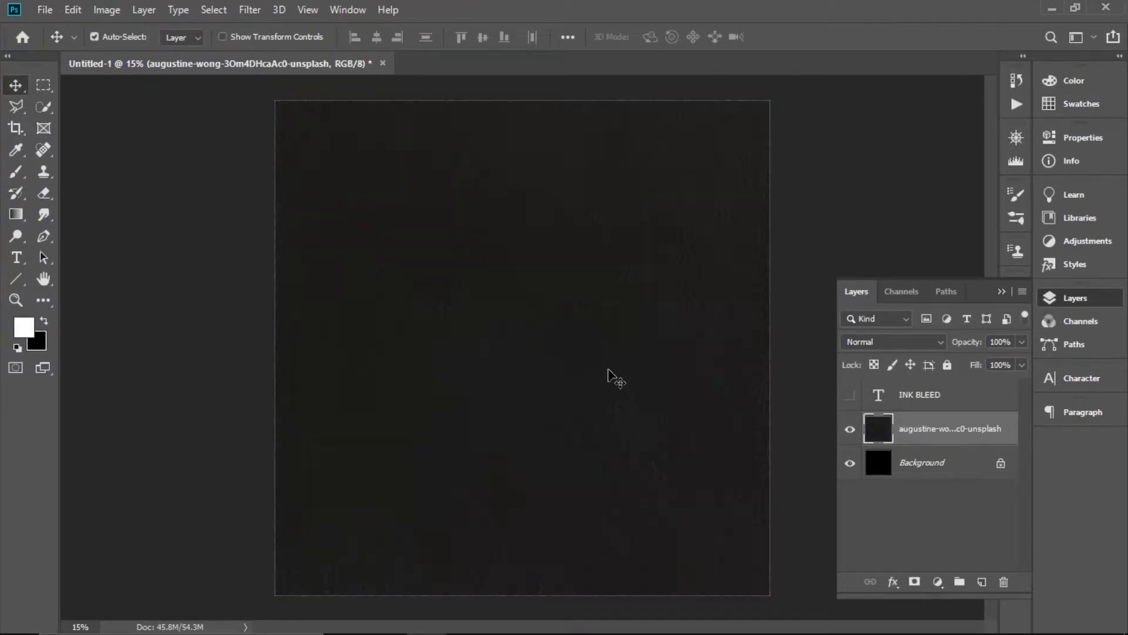
key("ctrl+z")
left_click(44, 11)
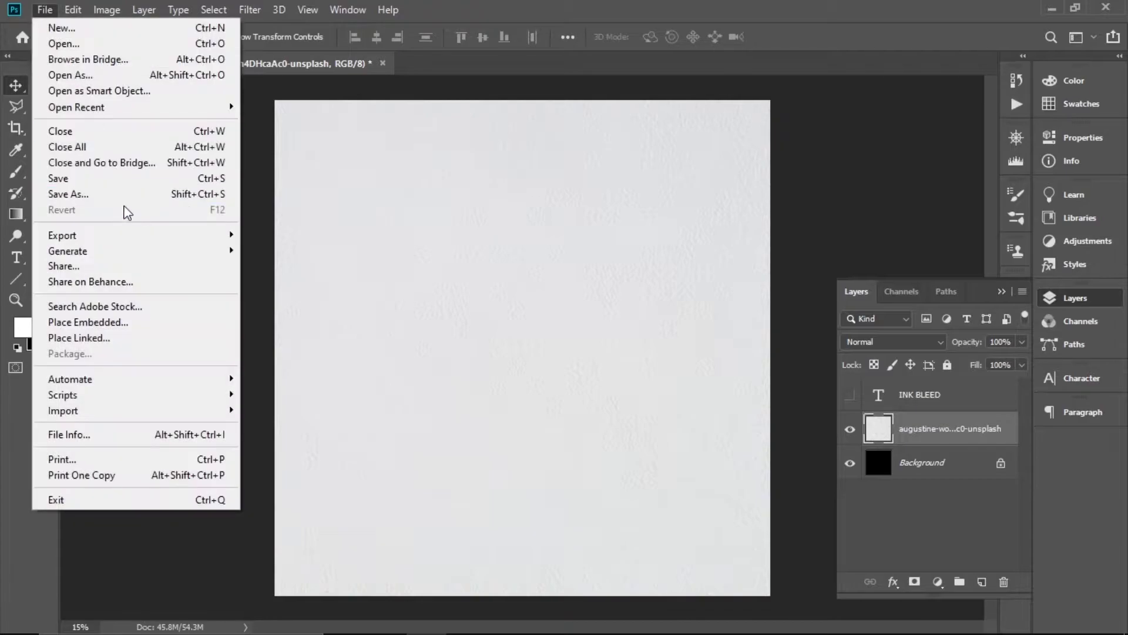
mouse_move(107, 10)
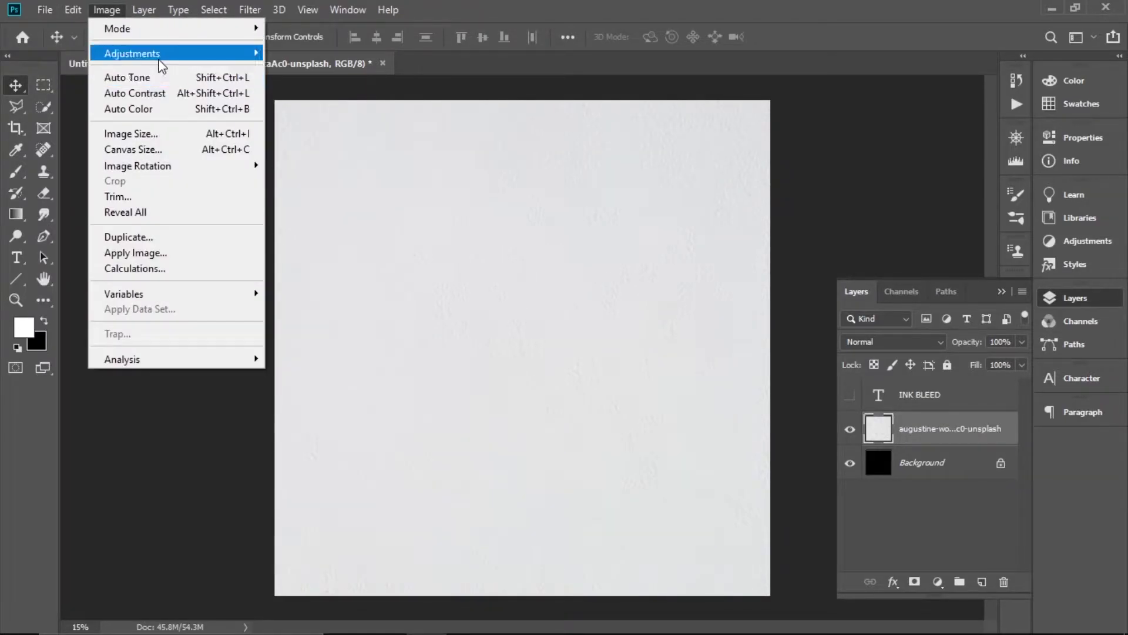
mouse_move(160, 65)
left_click(370, 247)
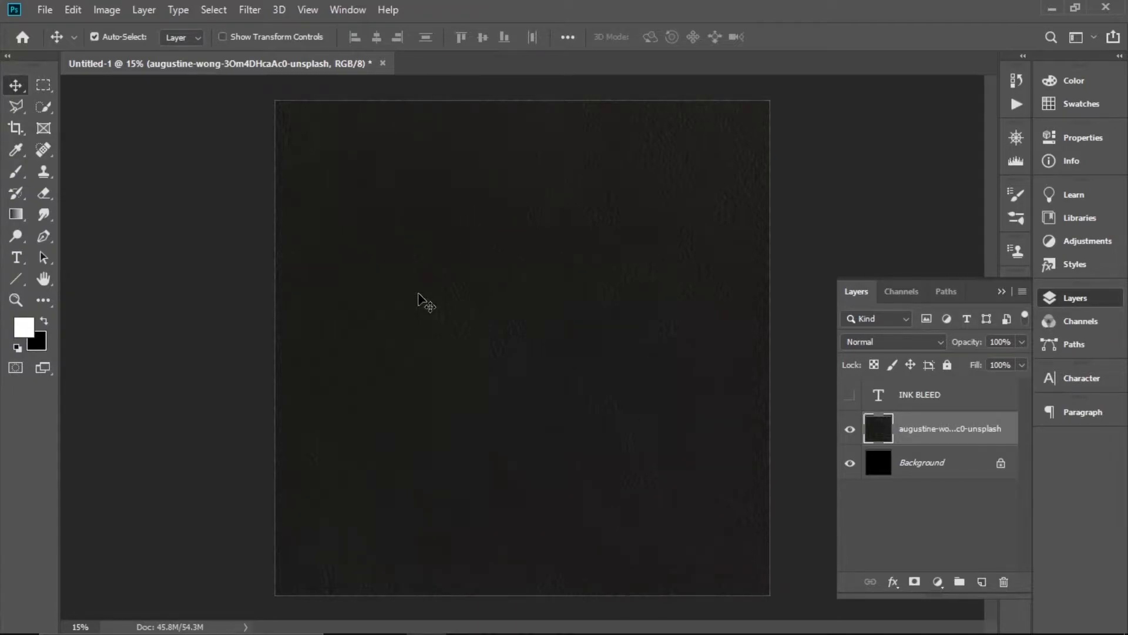
Step: Try a Hue/Saturation lightness change on the dark paper, then cancel it
left_click(106, 10)
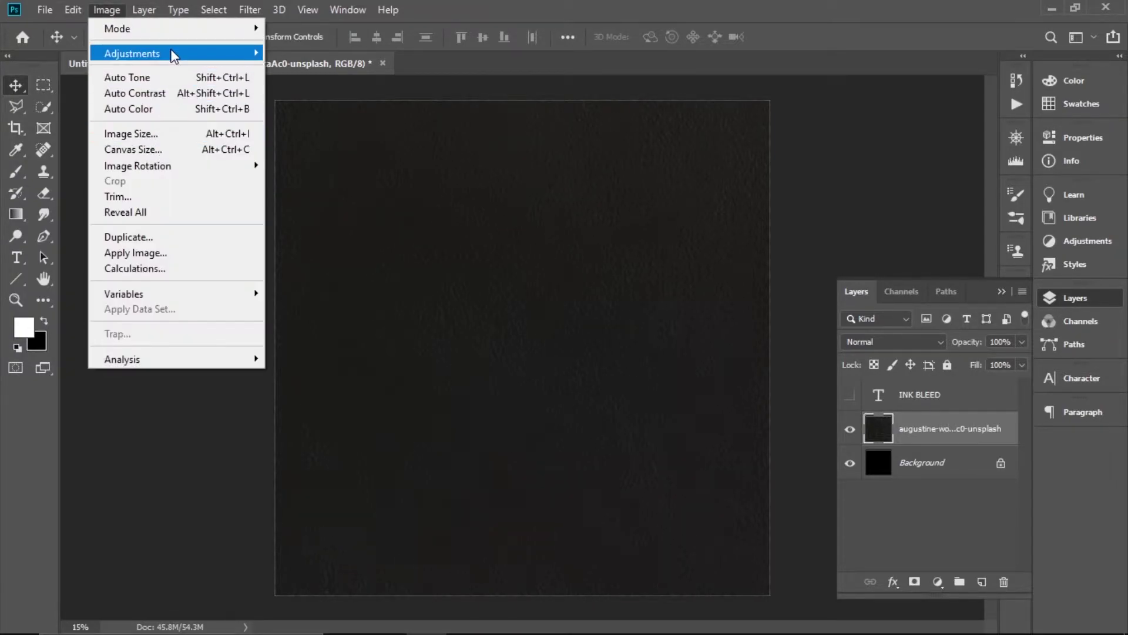
mouse_move(173, 56)
left_click(355, 142)
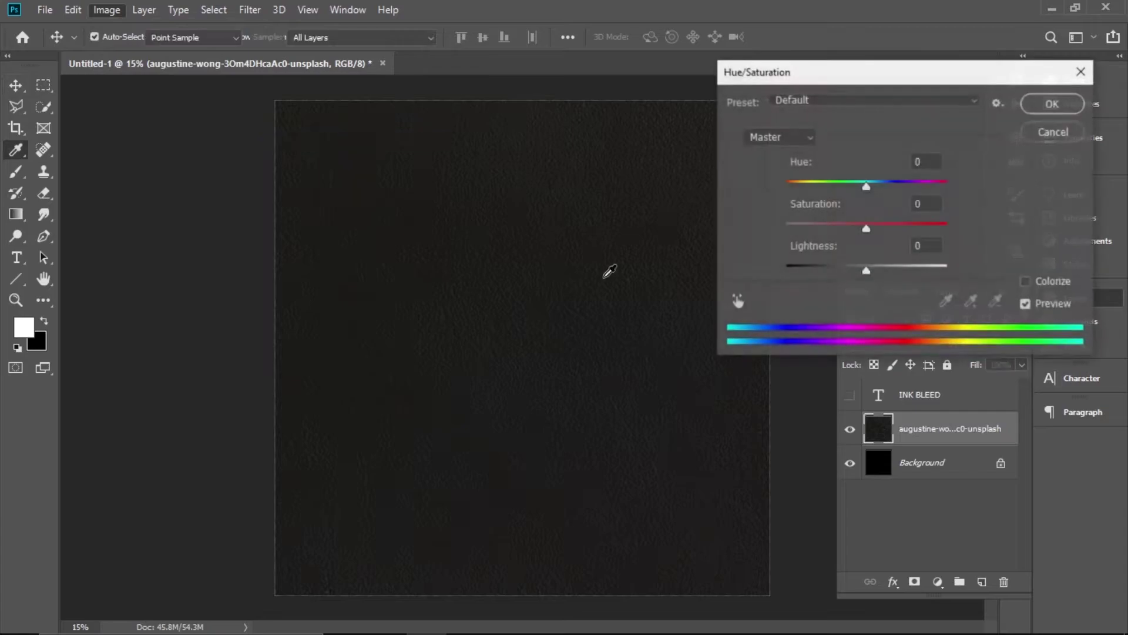
mouse_move(868, 273)
left_mouse_down()
mouse_move(844, 272)
mouse_move(888, 274)
mouse_move(877, 274)
left_mouse_up()
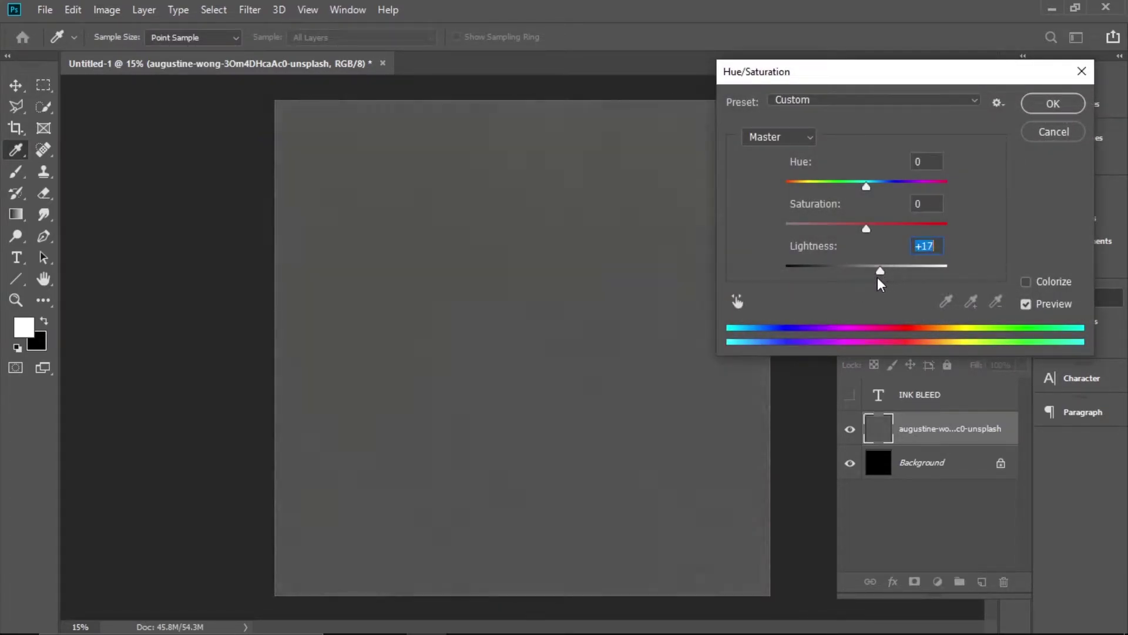
left_click(1053, 132)
Step: Apply Brightness/Contrast to the paper with Contrast set to -15
left_click(106, 10)
mouse_move(177, 53)
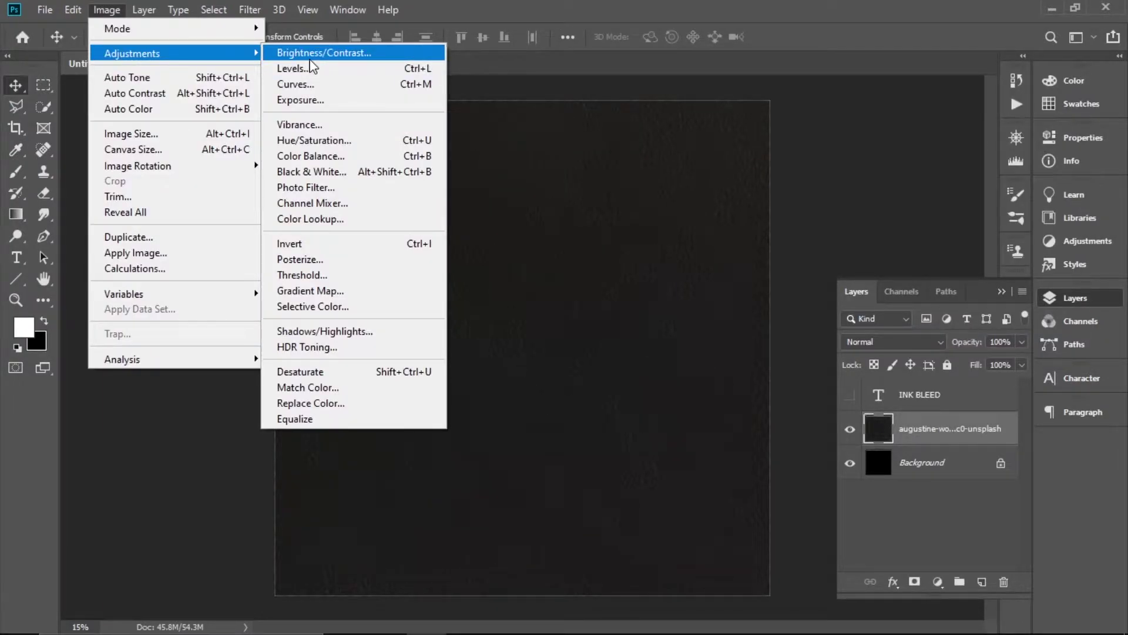
left_click(320, 54)
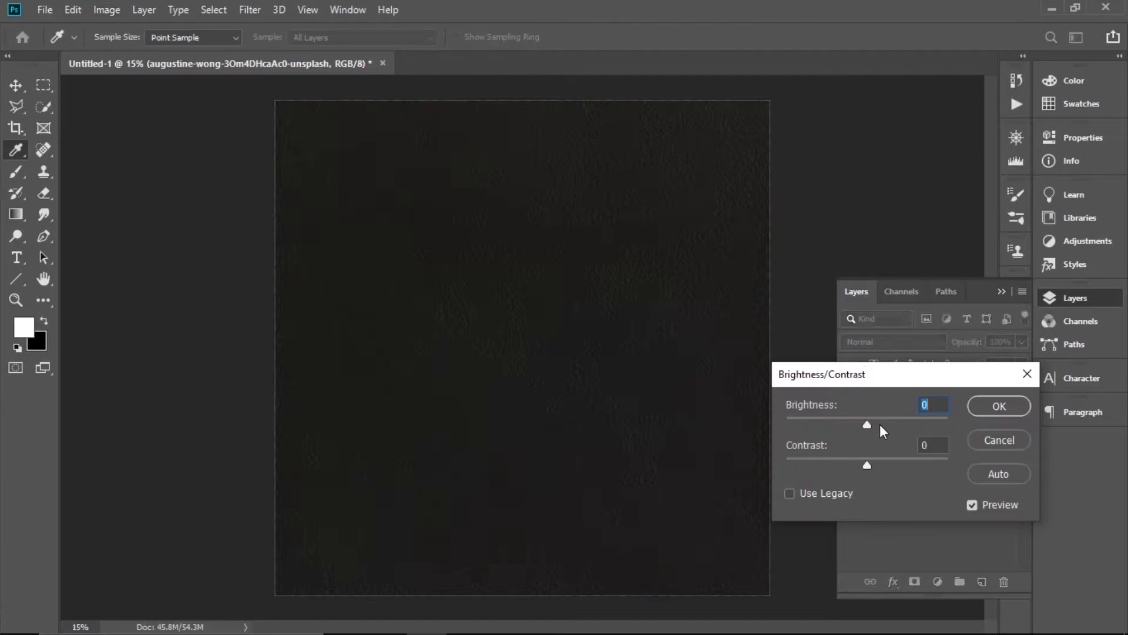
left_click_drag(867, 462, 843, 466)
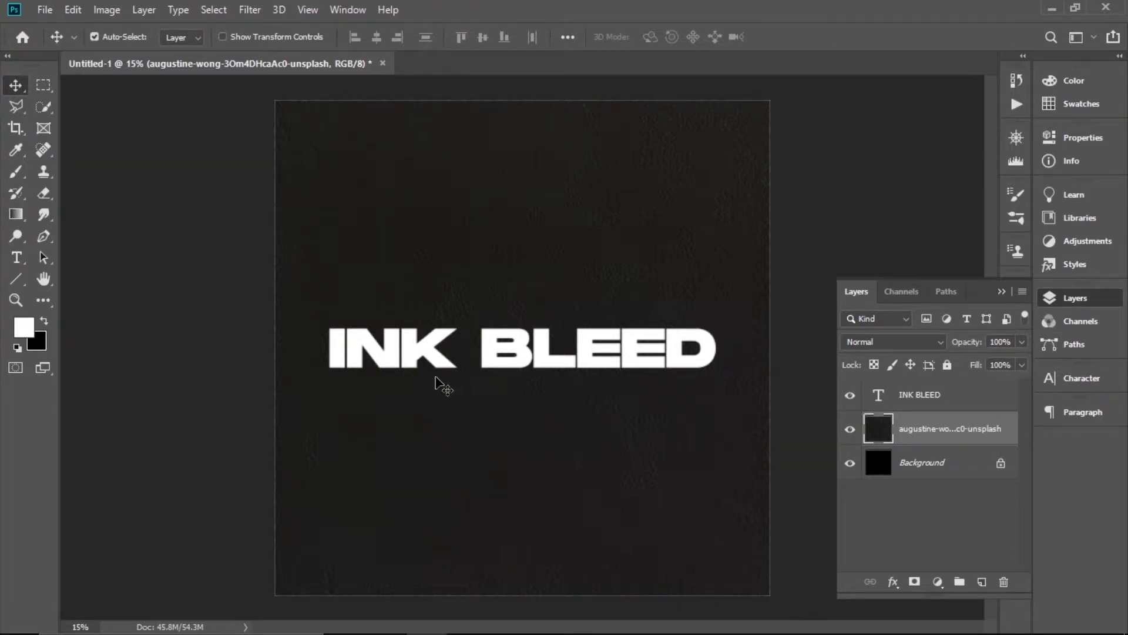
Step: Set the INK BLEED text to 96.76 pt with tracking 0 in the Character panel
scroll(410, 379, "up", 5)
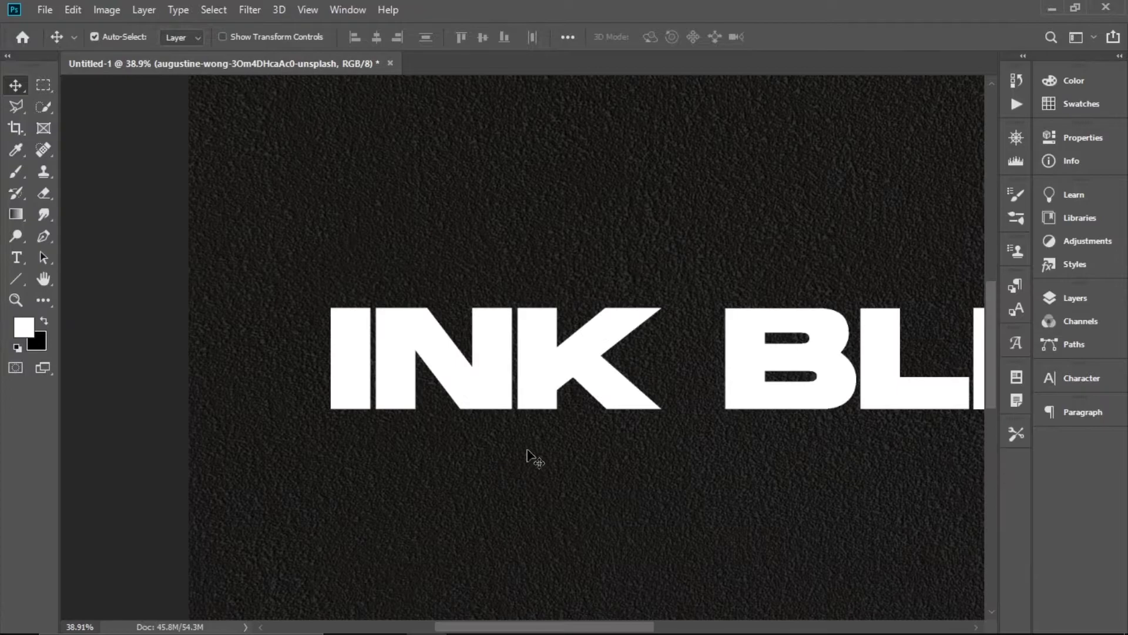
left_click(1073, 378)
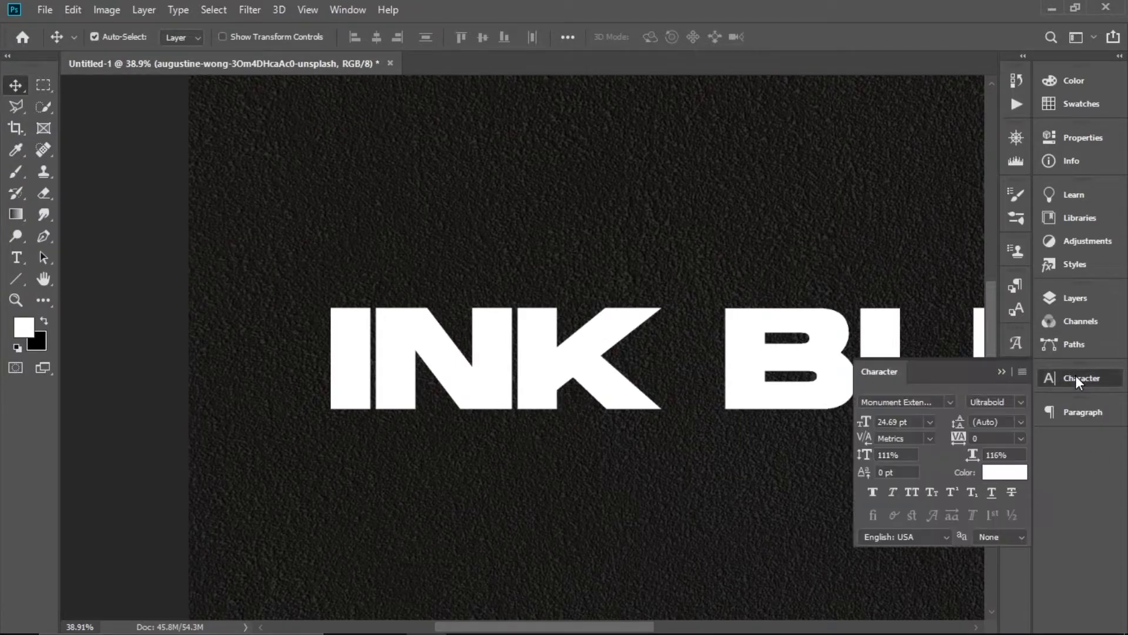
left_click(347, 10)
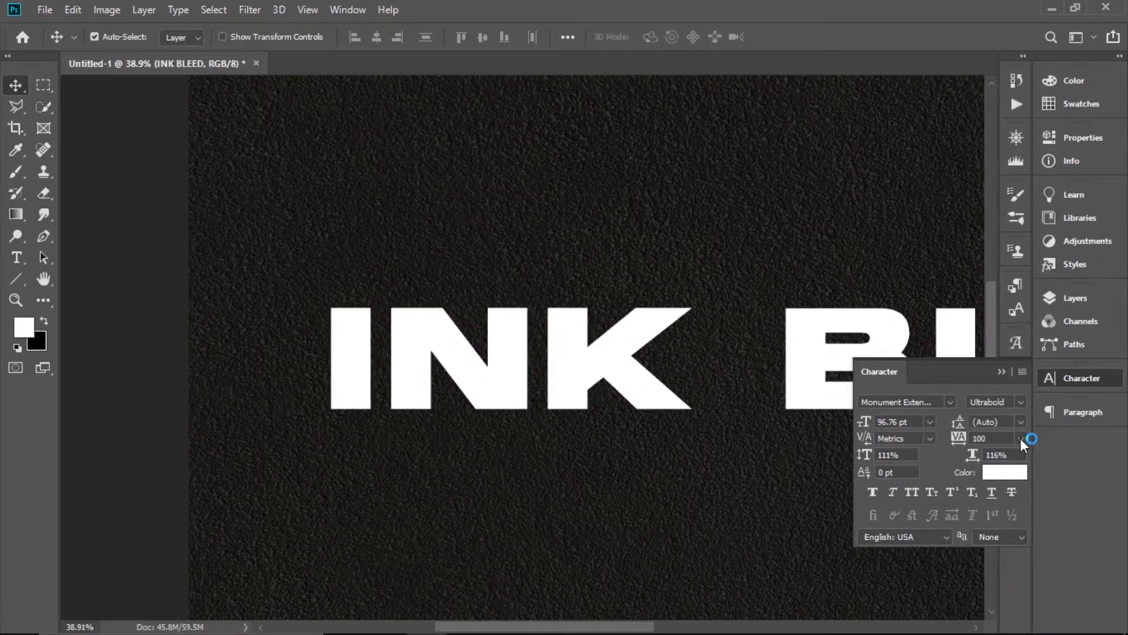
left_click(1021, 439)
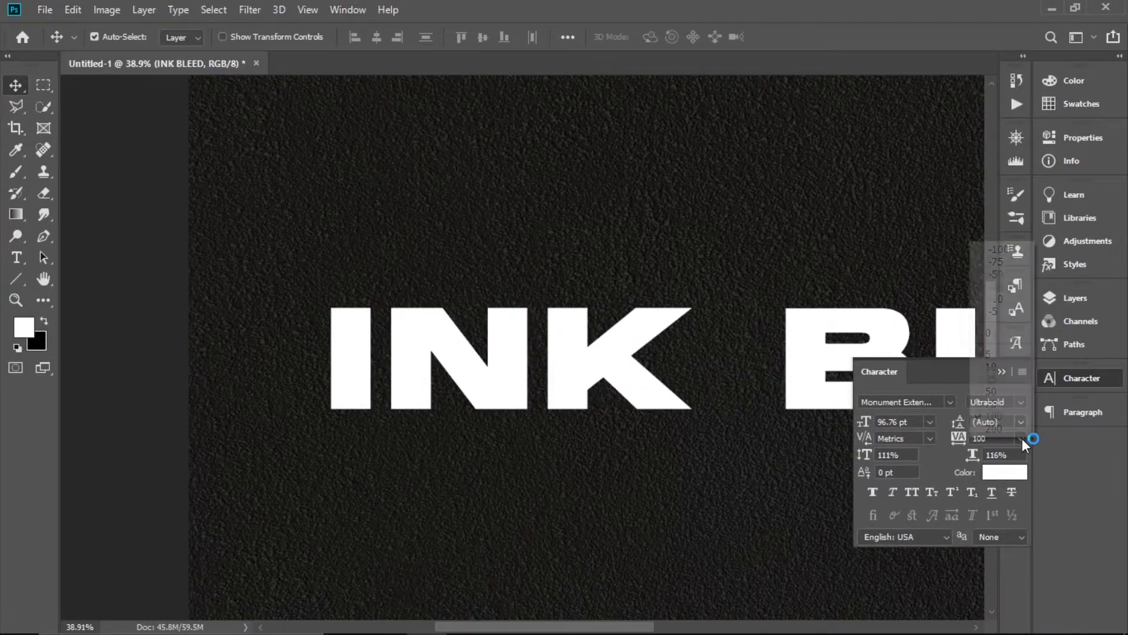
left_click(1005, 334)
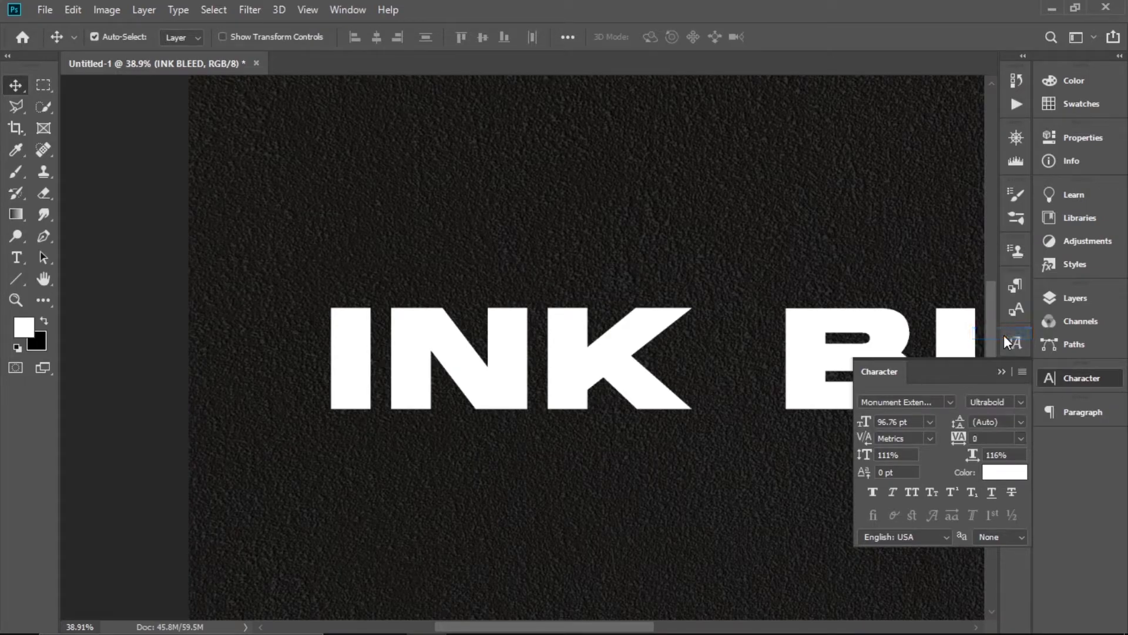
left_click(1006, 375)
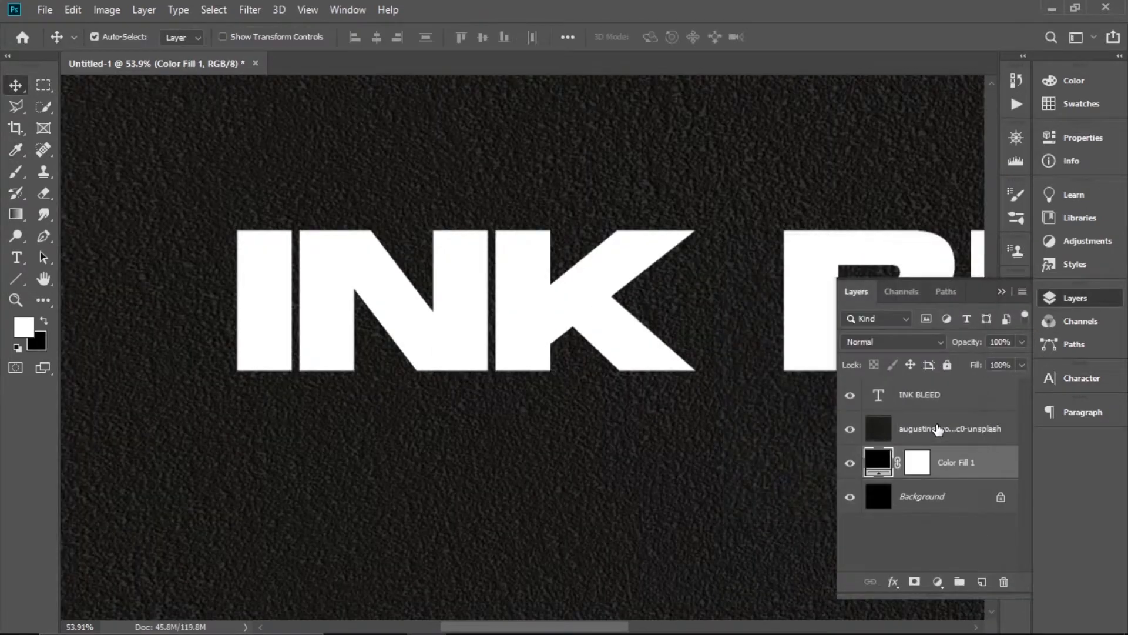
Step: Convert INK BLEED to a smart object and apply a Box Blur smart filter
left_click(942, 404)
left_click(250, 10)
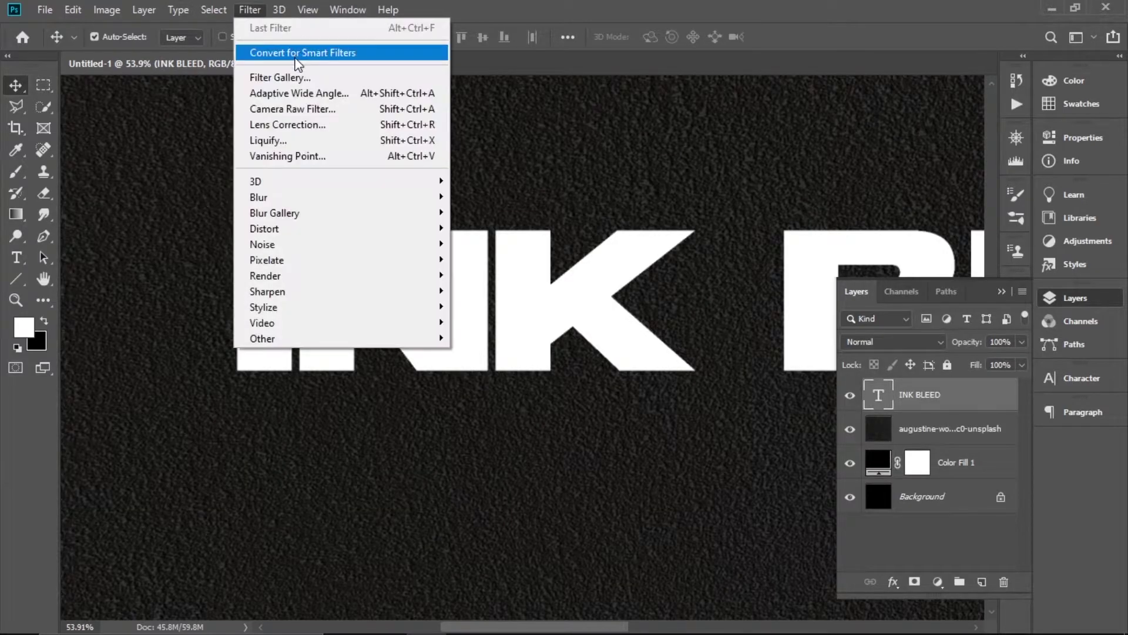
mouse_move(310, 201)
left_click(408, 315)
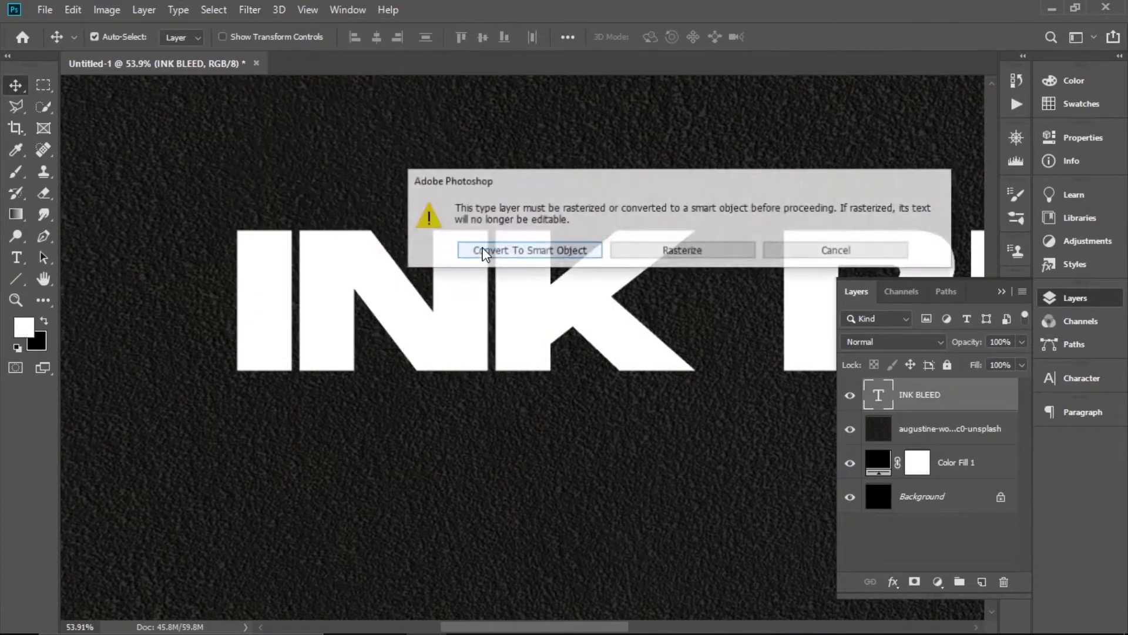
left_click(588, 249)
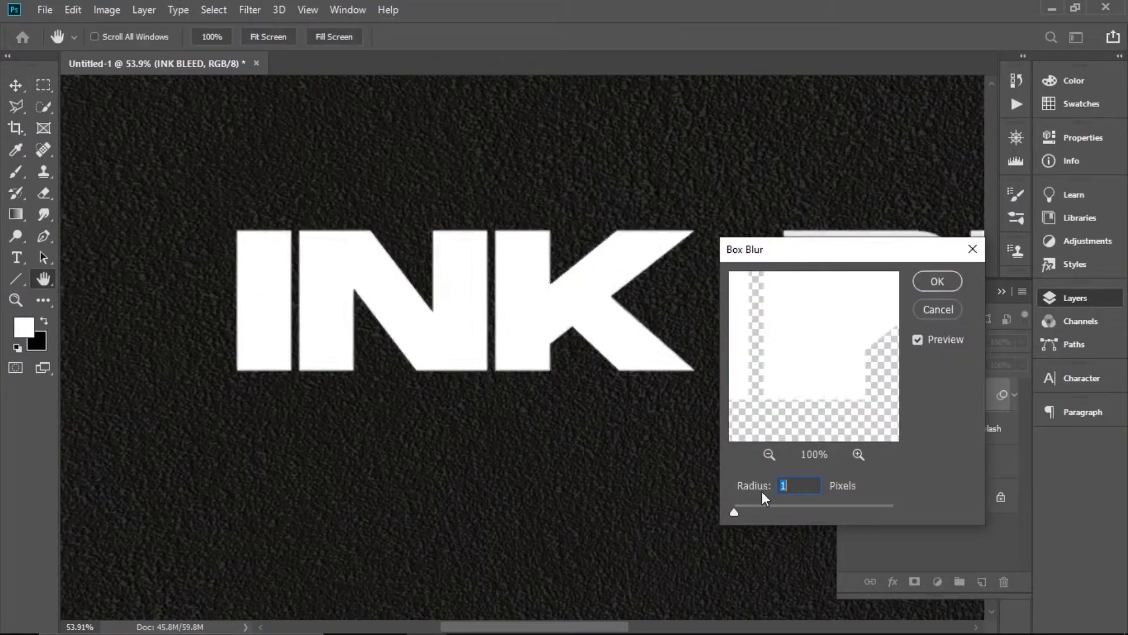
left_click(937, 281)
Step: Add a Threshold adjustment layer with the level set to 71
key("v")
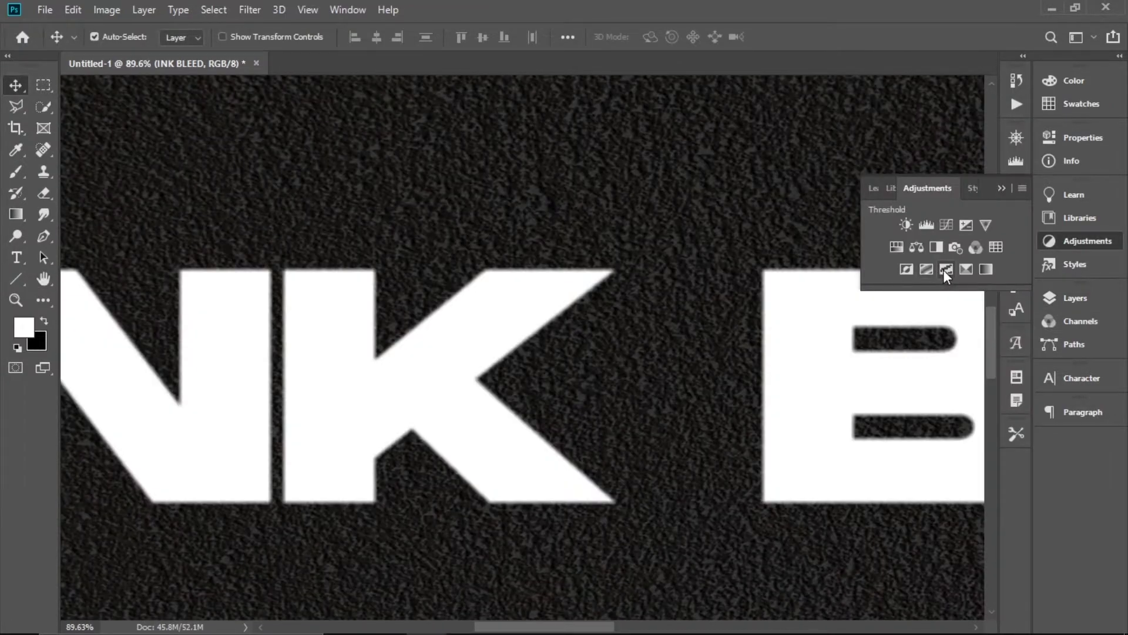
left_click(944, 269)
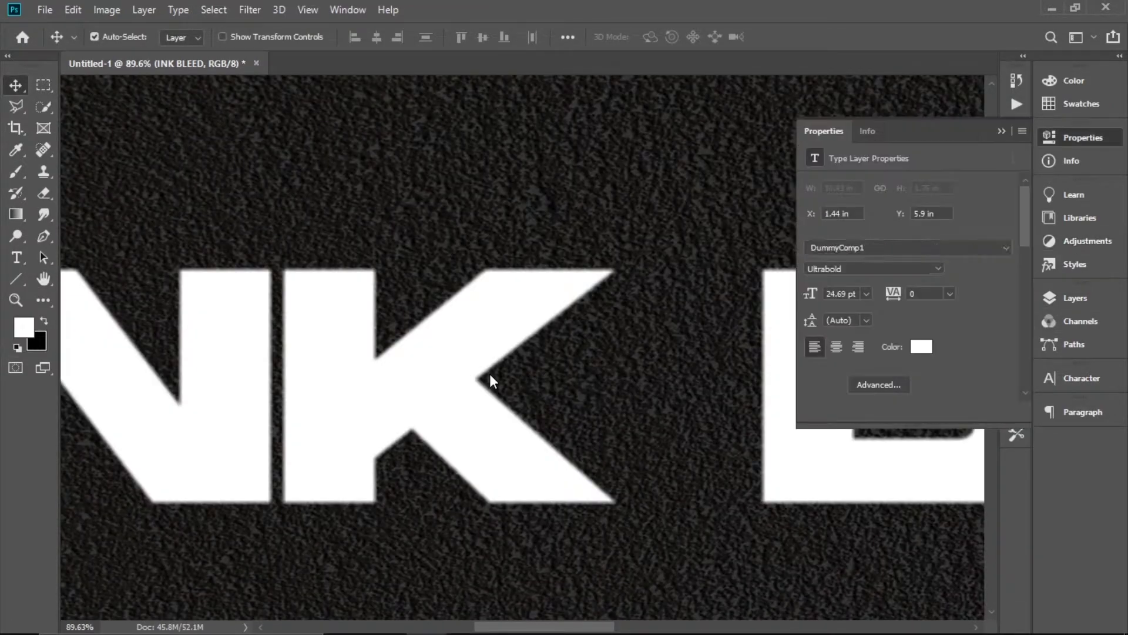
scroll(588, 373, "down", 3)
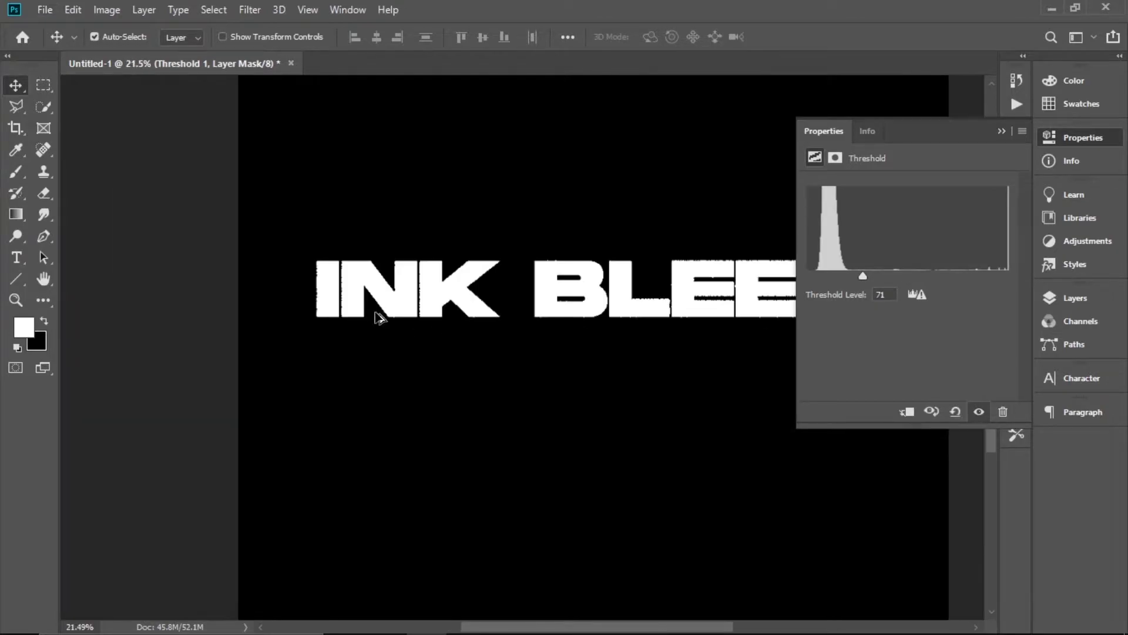
scroll(412, 315, "up", 2)
scroll(488, 308, "up", 6)
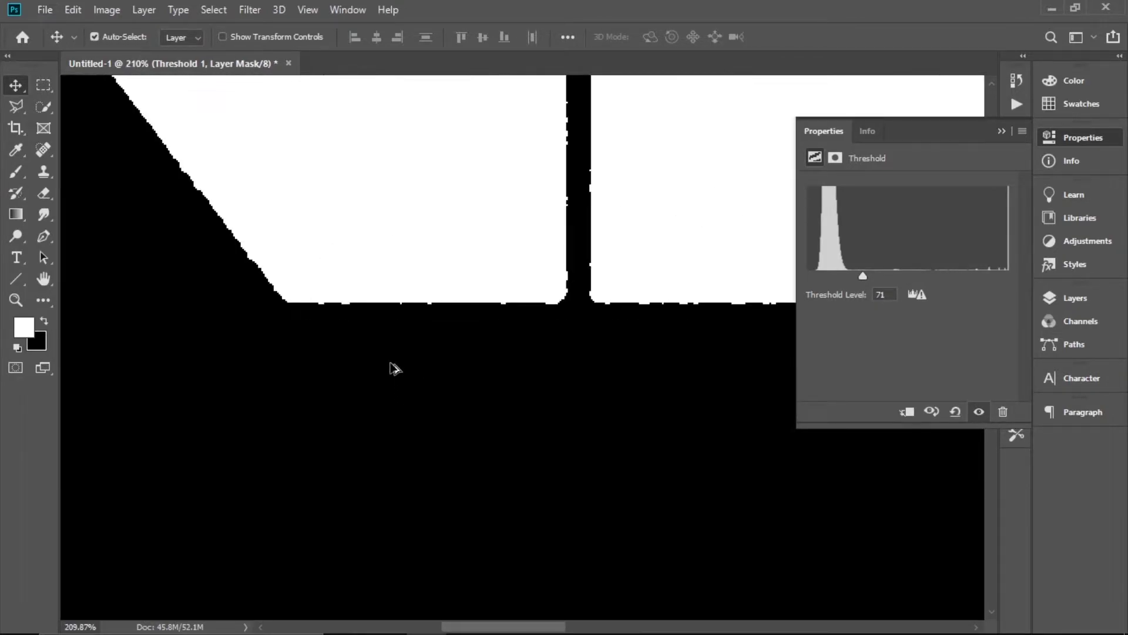
scroll(446, 318, "down", 4)
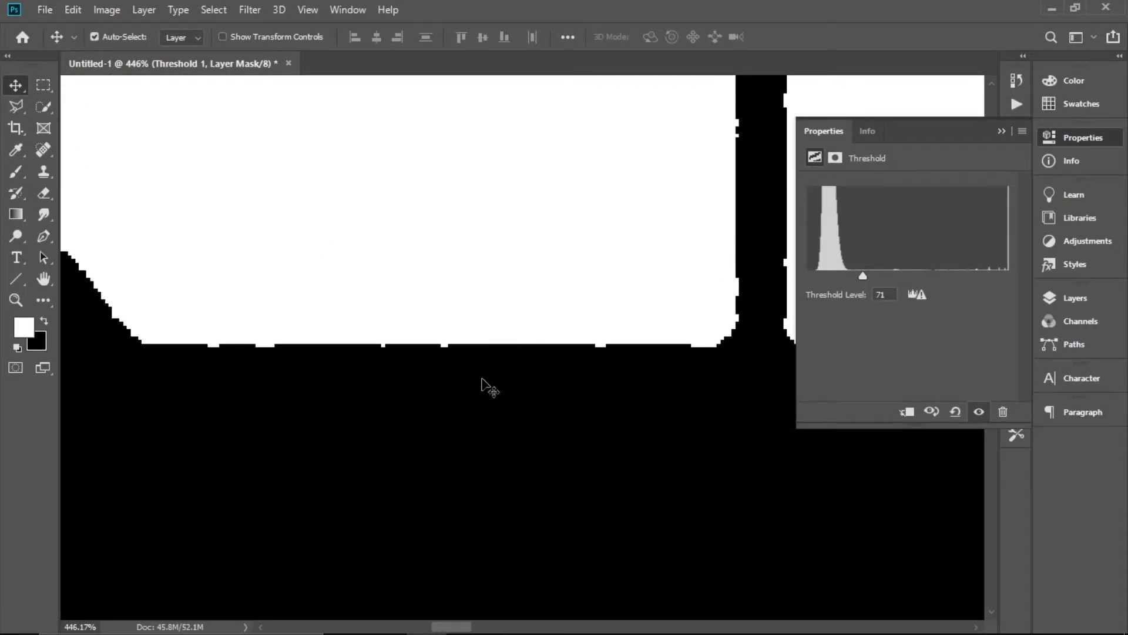
scroll(505, 385, "down", 6)
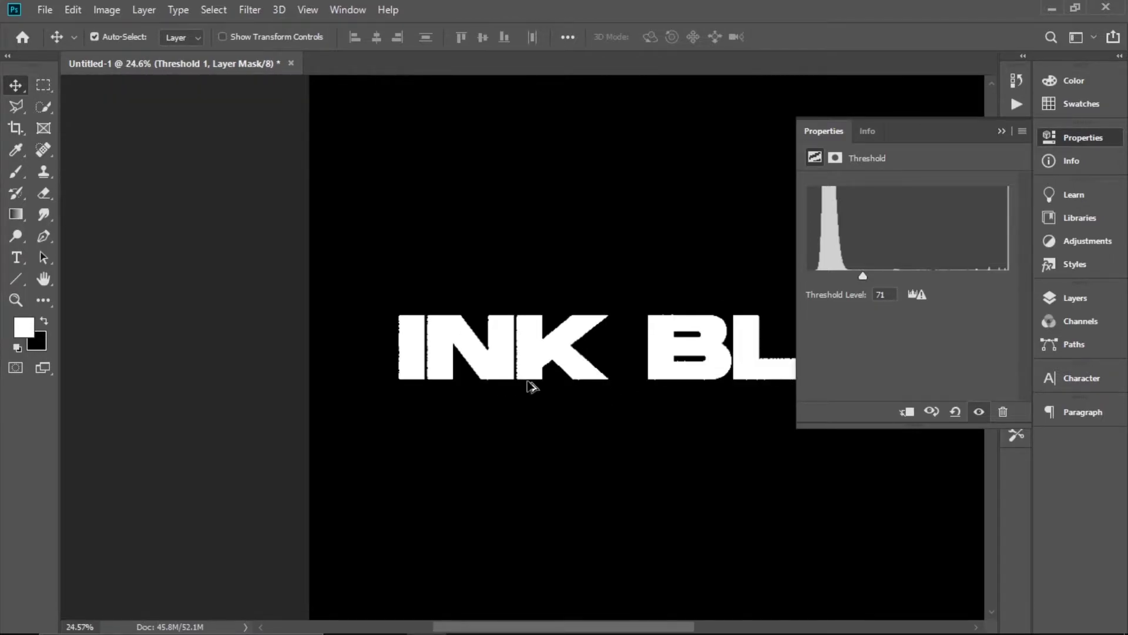
scroll(555, 377, "up", 2)
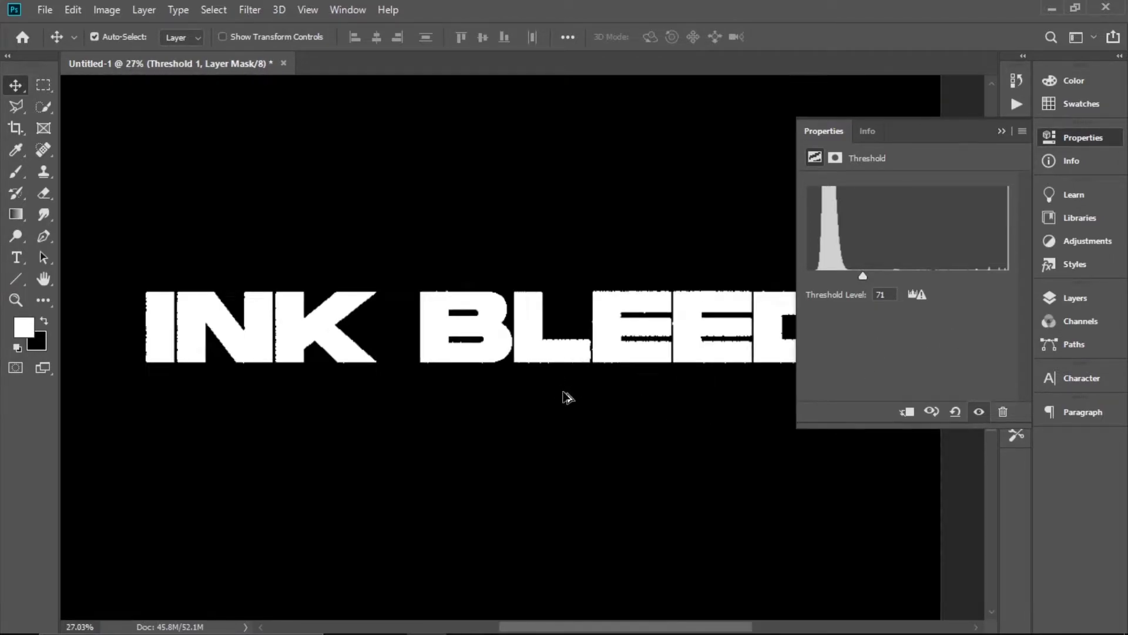
Step: Hide the augustine-unsplash paper texture layer in the Layers panel
left_click(1075, 300)
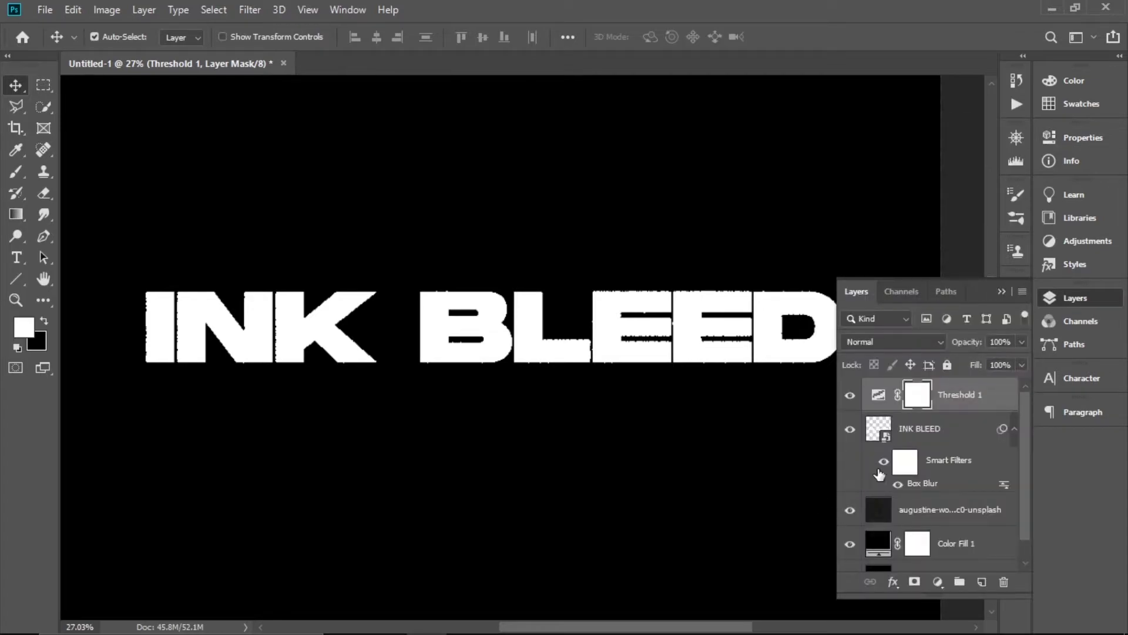
left_click(848, 511)
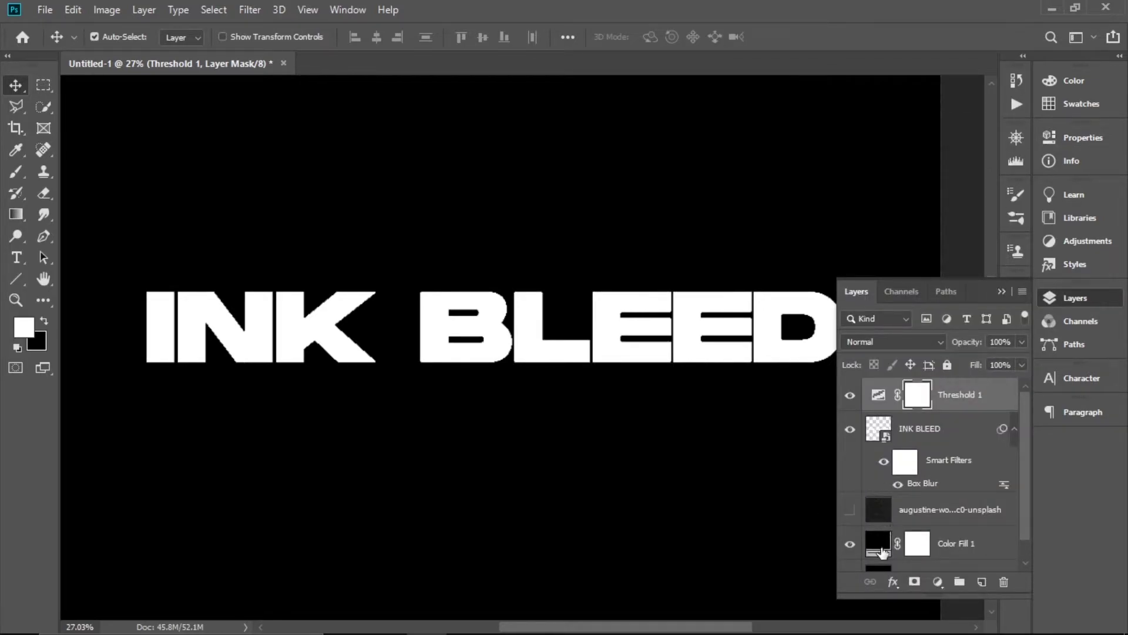
scroll(561, 423, "down", 5)
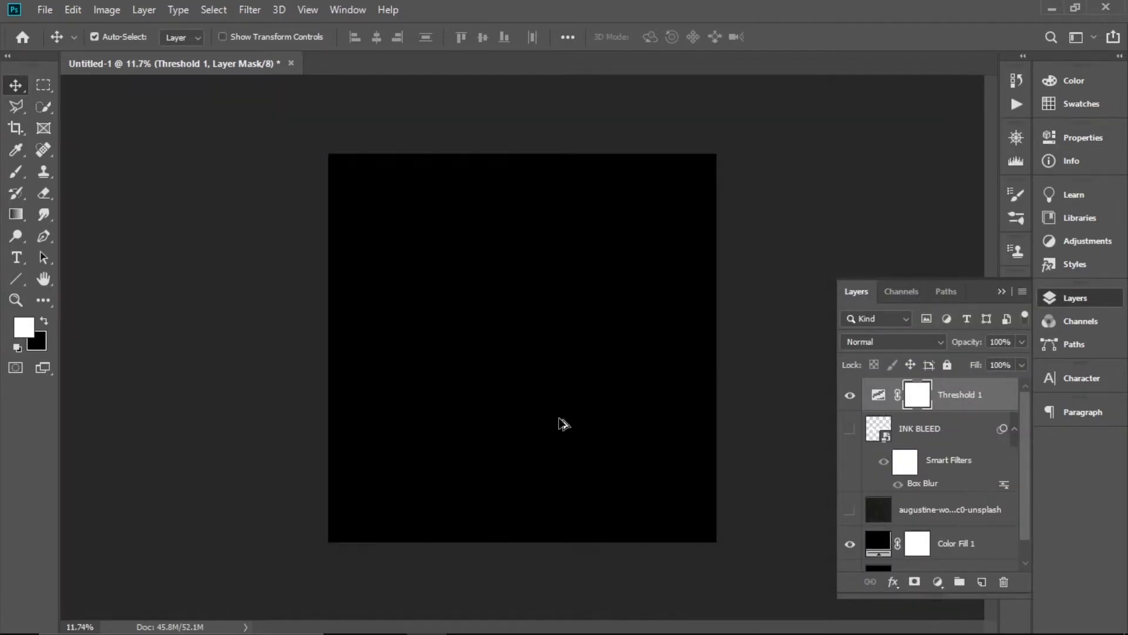
scroll(413, 438, "up", 15)
scroll(413, 438, "down", 15)
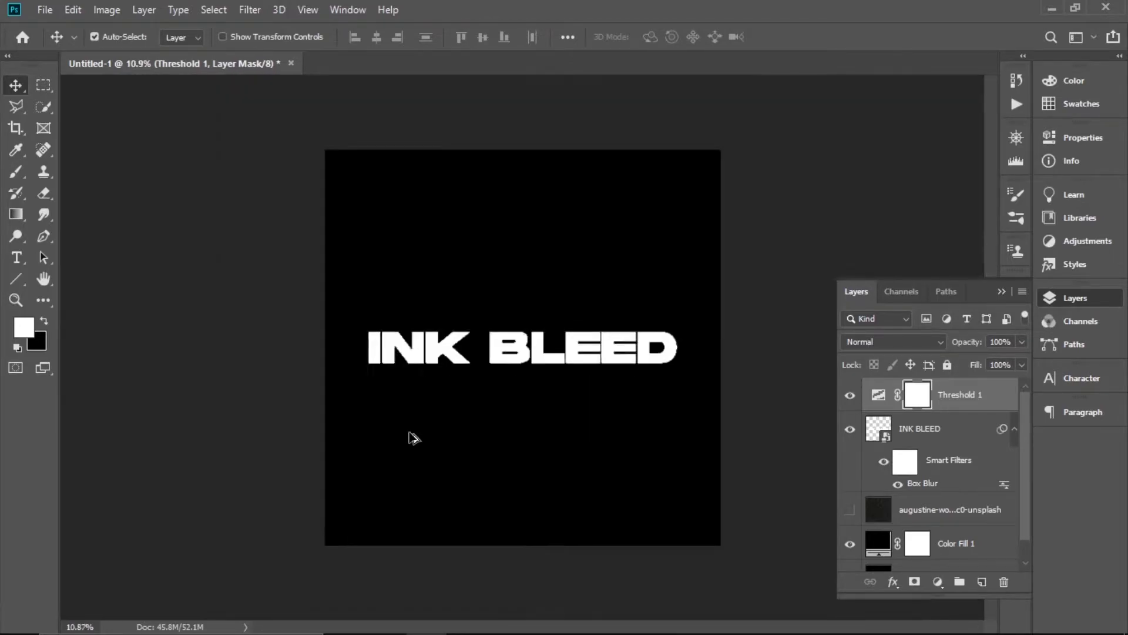
Step: Quick Export the INK BLEED design as a JPG
scroll(482, 387, "up", 4)
scroll(417, 409, "down", 3)
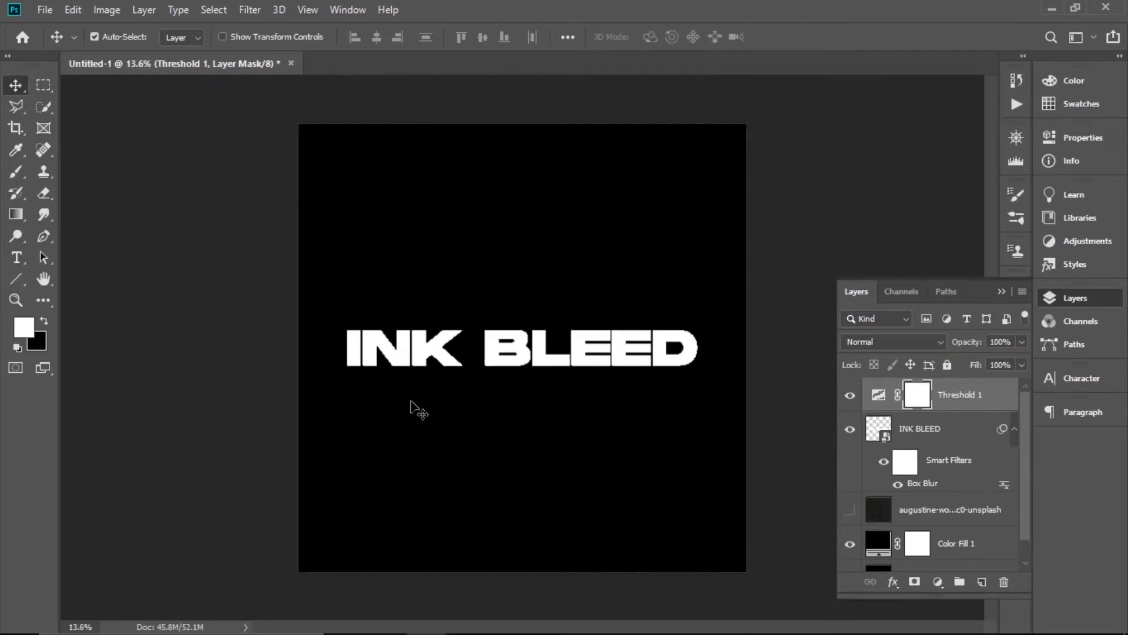
left_click(47, 9)
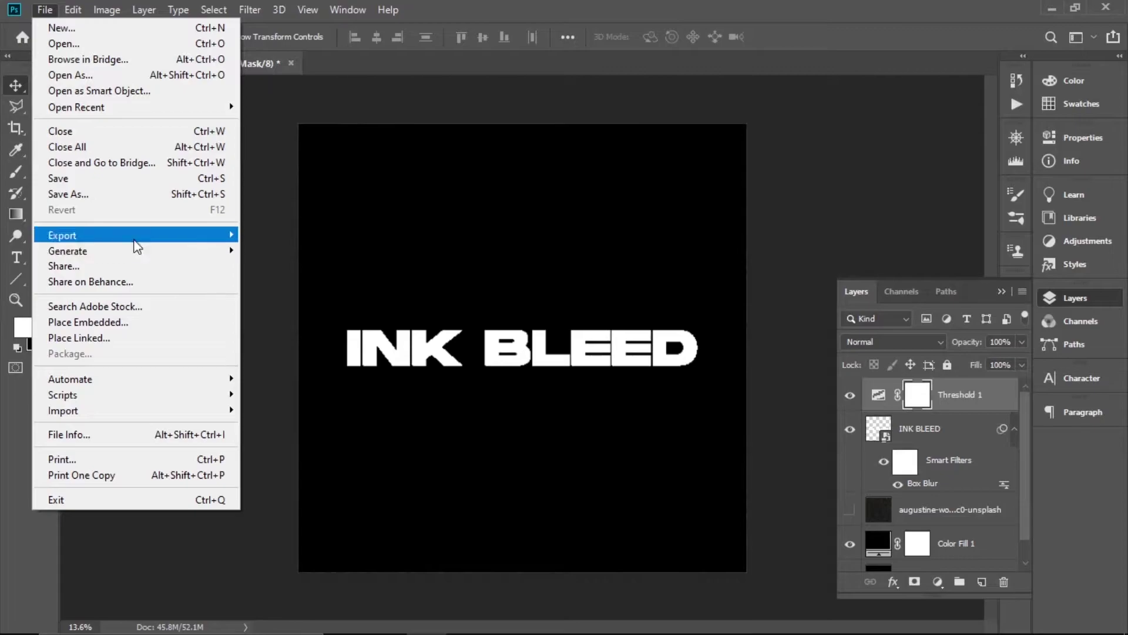
mouse_move(135, 241)
left_click(356, 235)
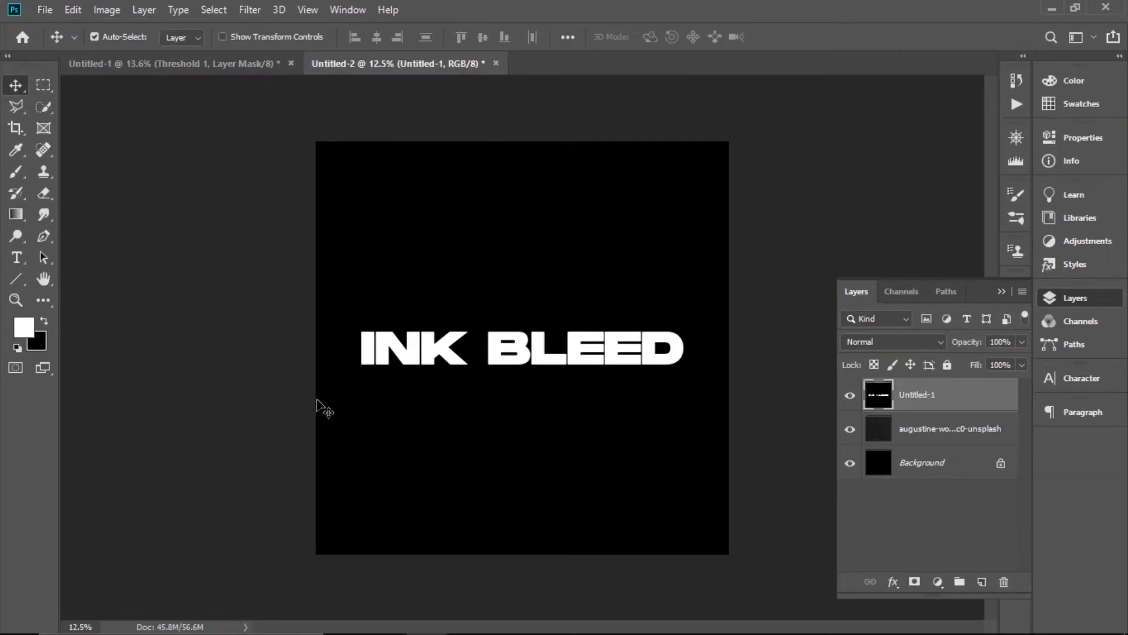
Step: Try Screen blending on the placed layer, then return it to Normal
left_click(920, 341)
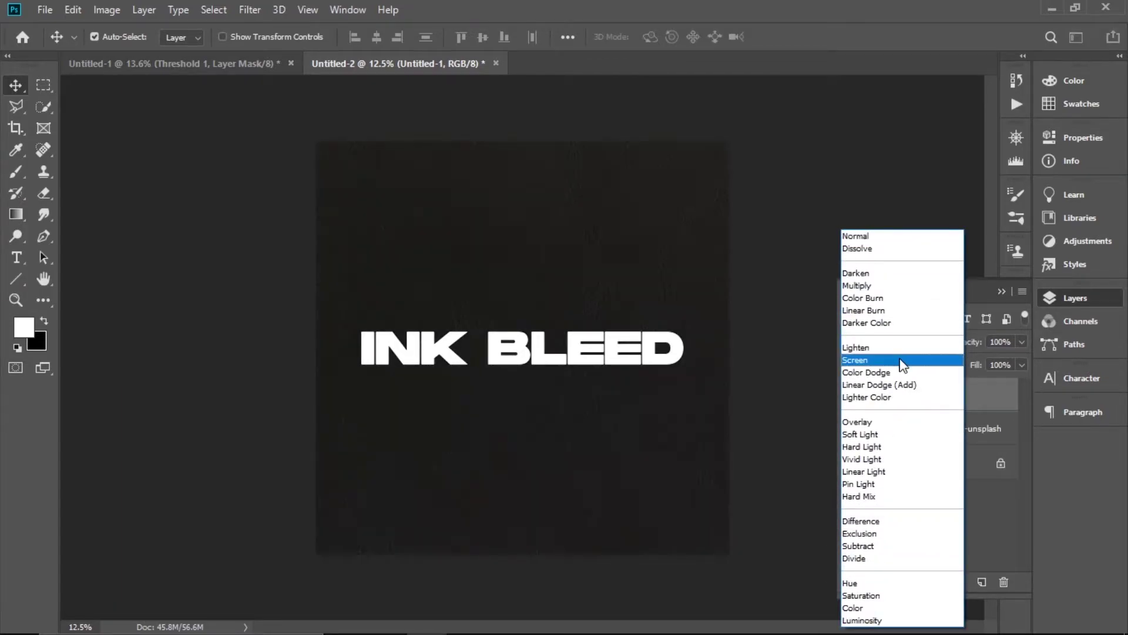
left_click(896, 363)
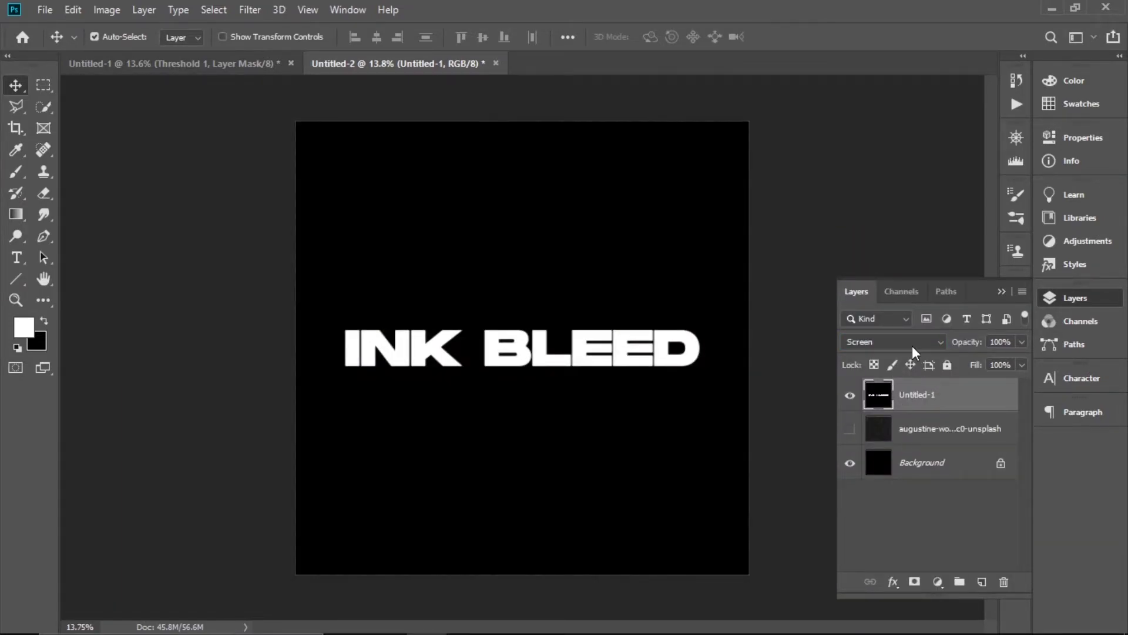
left_click(912, 347)
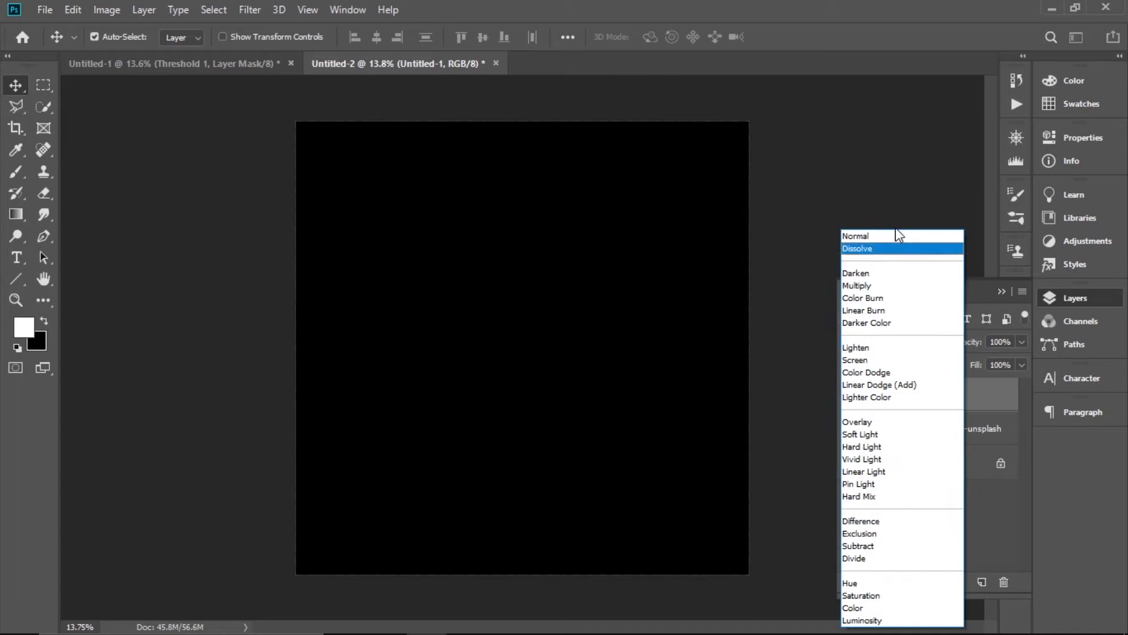
left_click(898, 236)
Step: Add a #660000 Solid Color fill layer and move it below Untitled-1
left_click(936, 582)
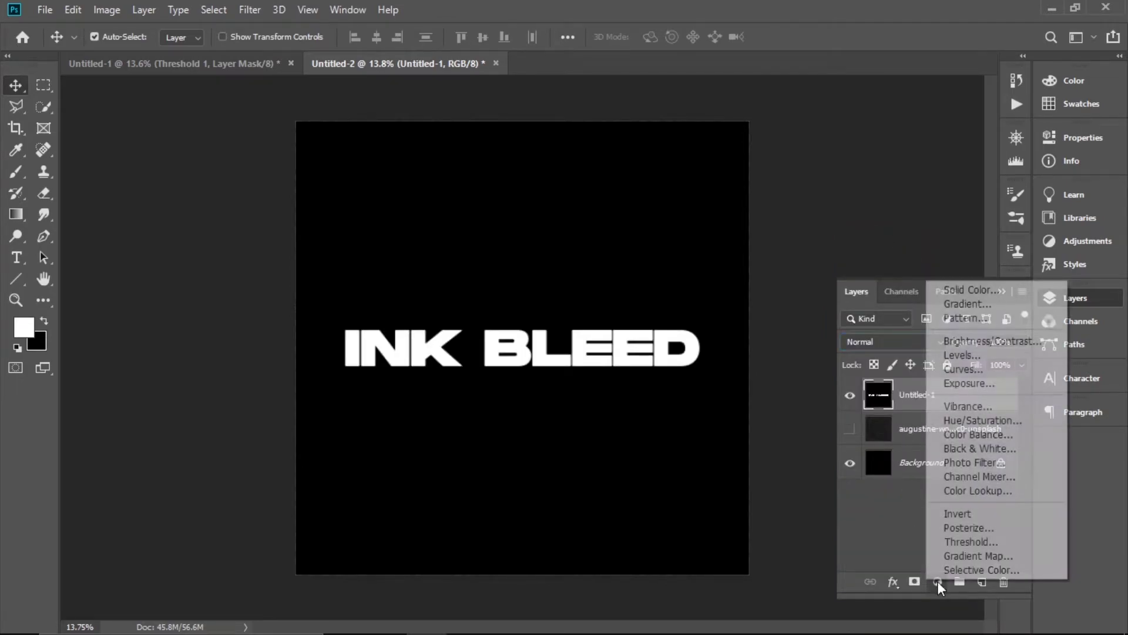
left_click(964, 290)
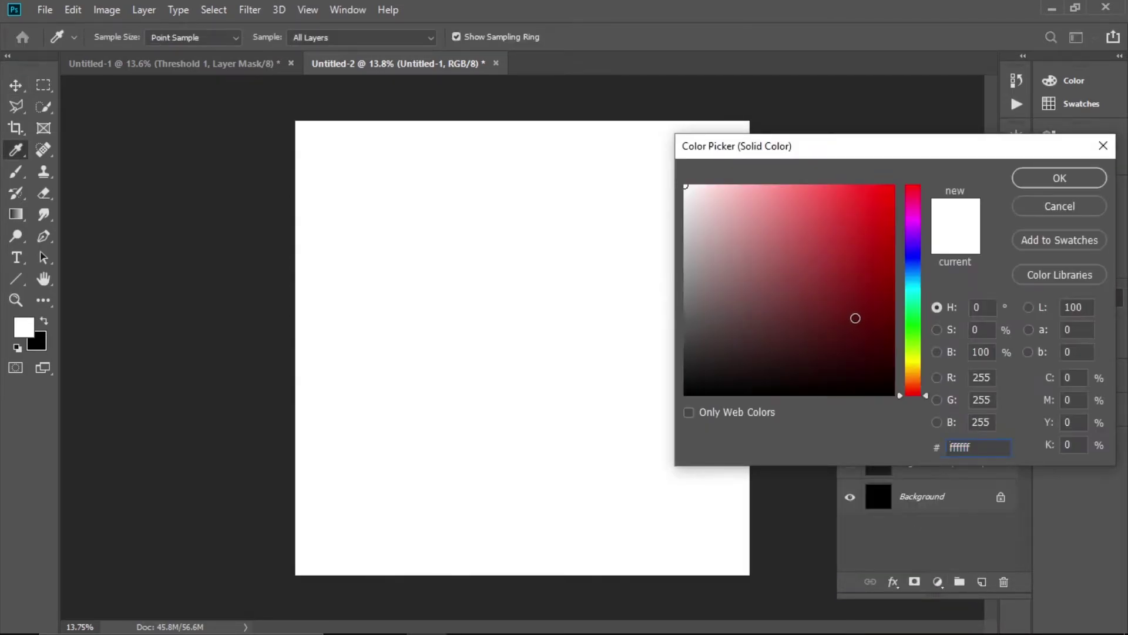
type("660000")
left_click(1058, 176)
mouse_move(942, 411)
left_mouse_down()
mouse_move(952, 451)
mouse_move(937, 445)
left_mouse_up()
left_click(940, 395)
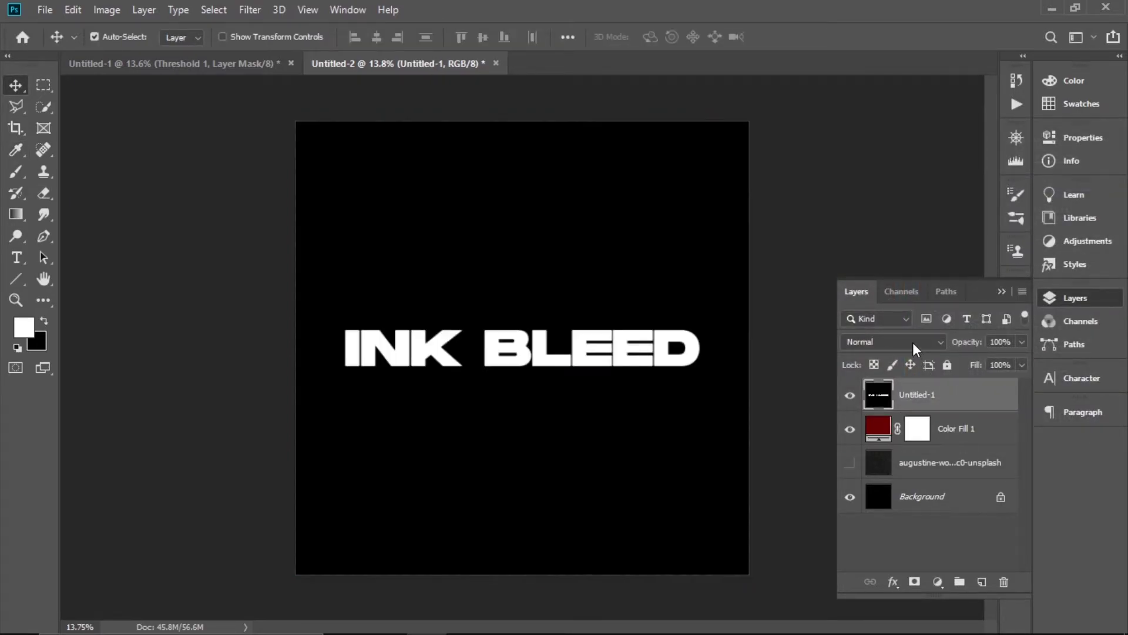
left_click(912, 342)
Step: Set Untitled-1's blend mode to Multiply over the red fill
left_click(908, 287)
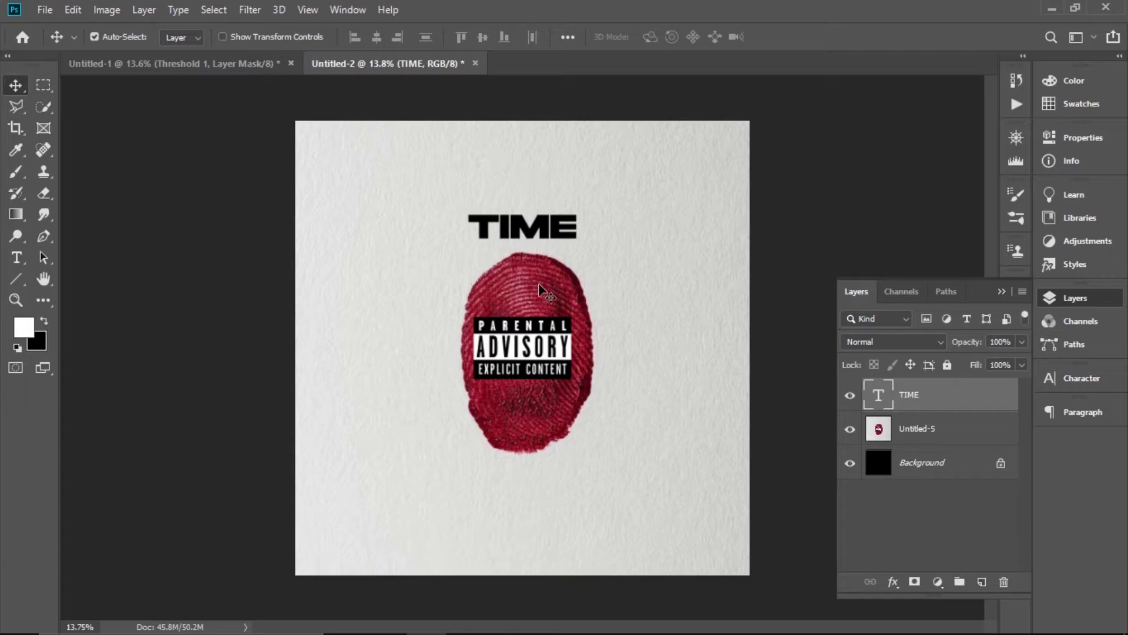
scroll(489, 231, "up", 4)
scroll(506, 232, "up", 1)
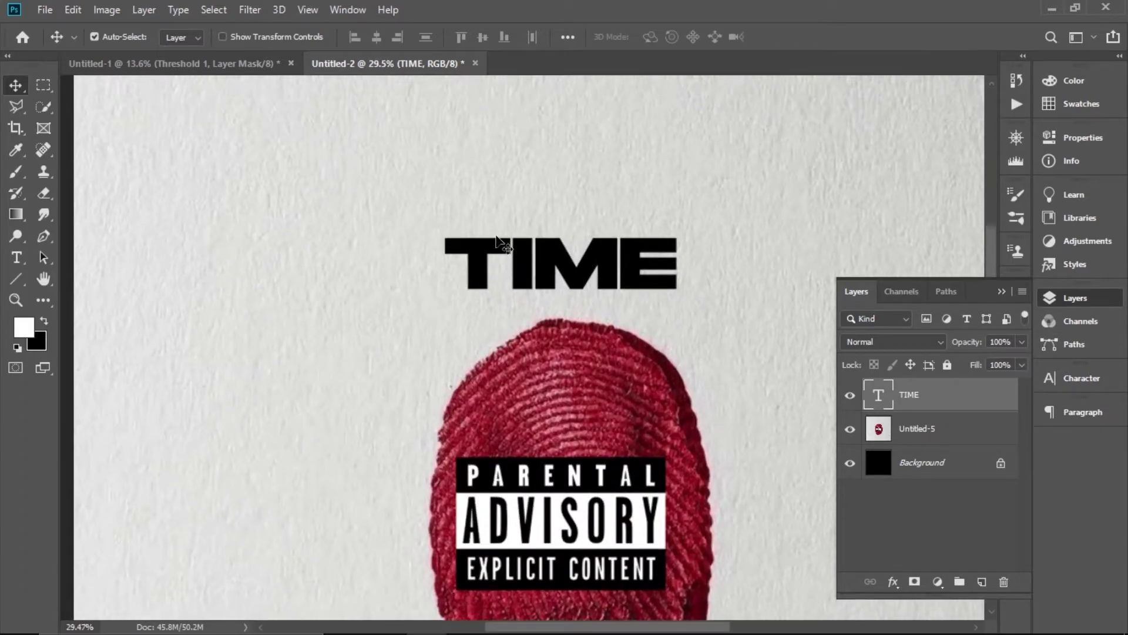
Step: Convert TIME to a smart object and apply Filter > Noise > Median with radius 13
left_click(248, 11)
mouse_move(352, 245)
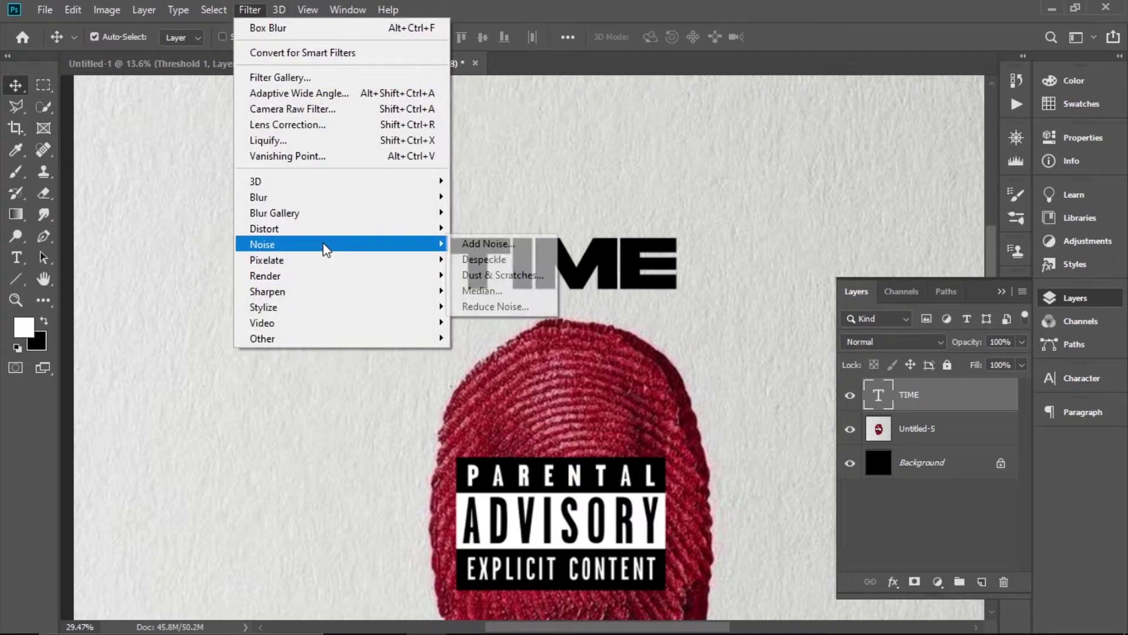
left_click(531, 288)
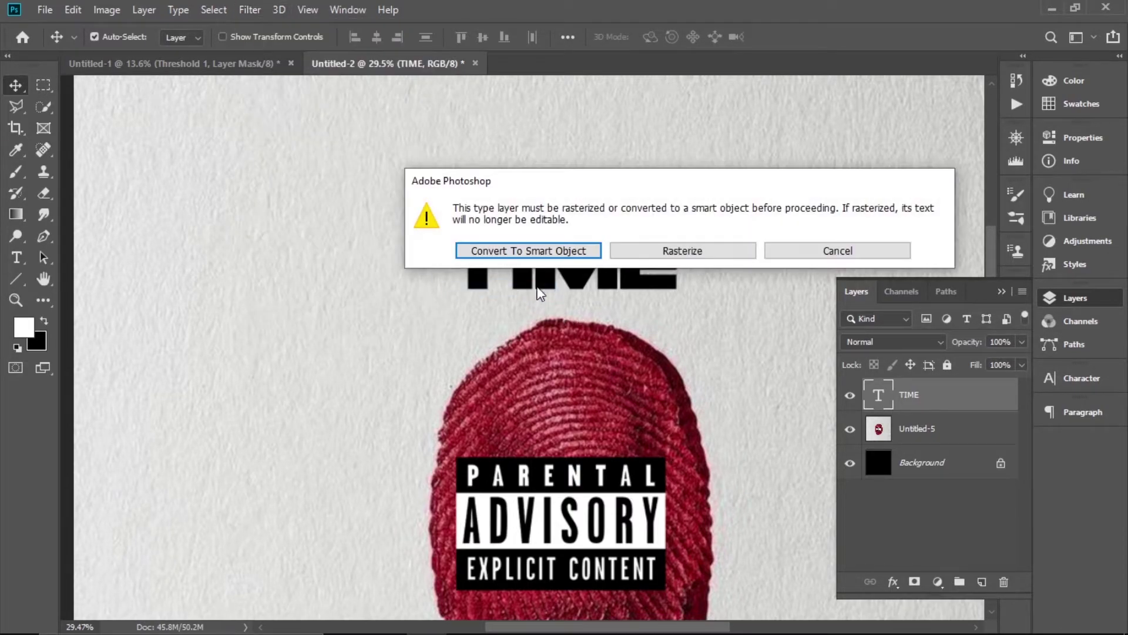
left_click(542, 251)
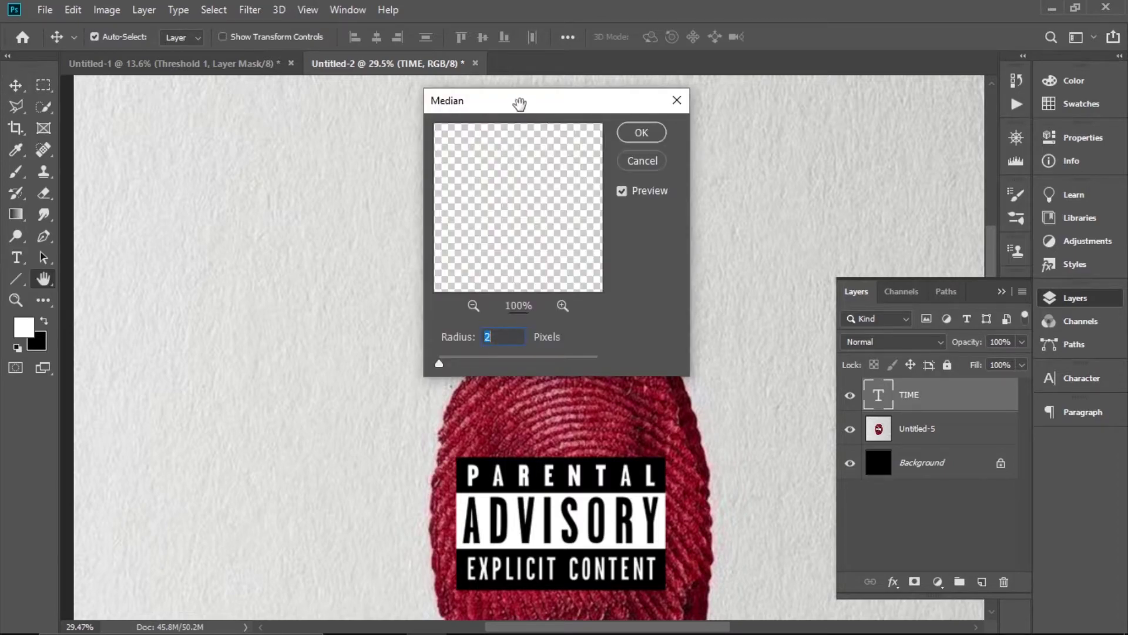
left_click_drag(479, 106, 760, 146)
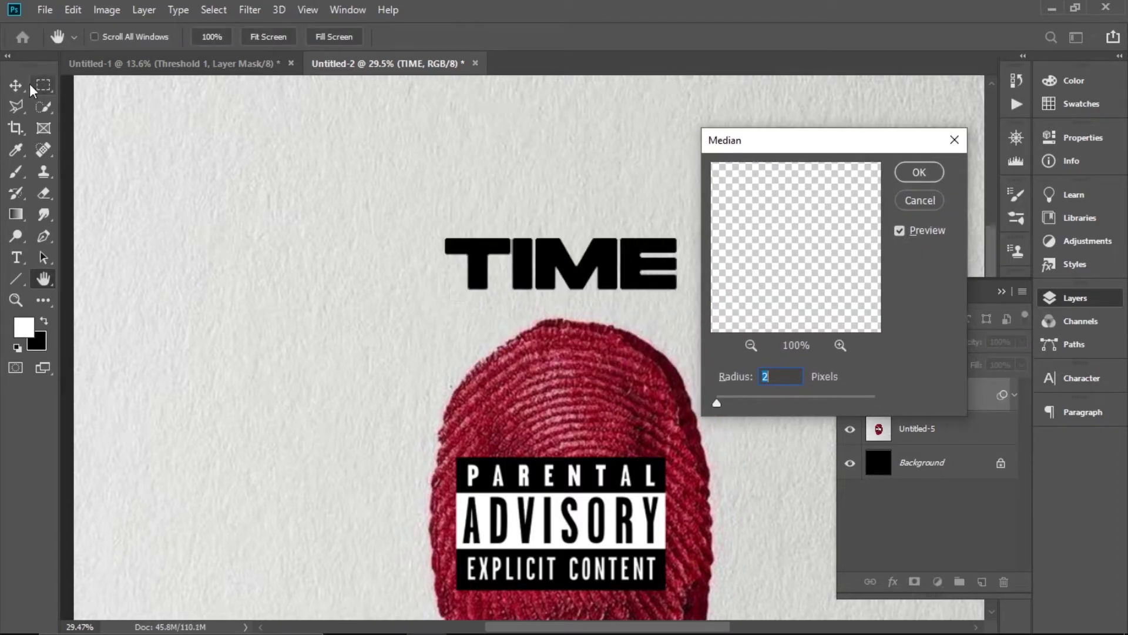
scroll(464, 290, "up", 5)
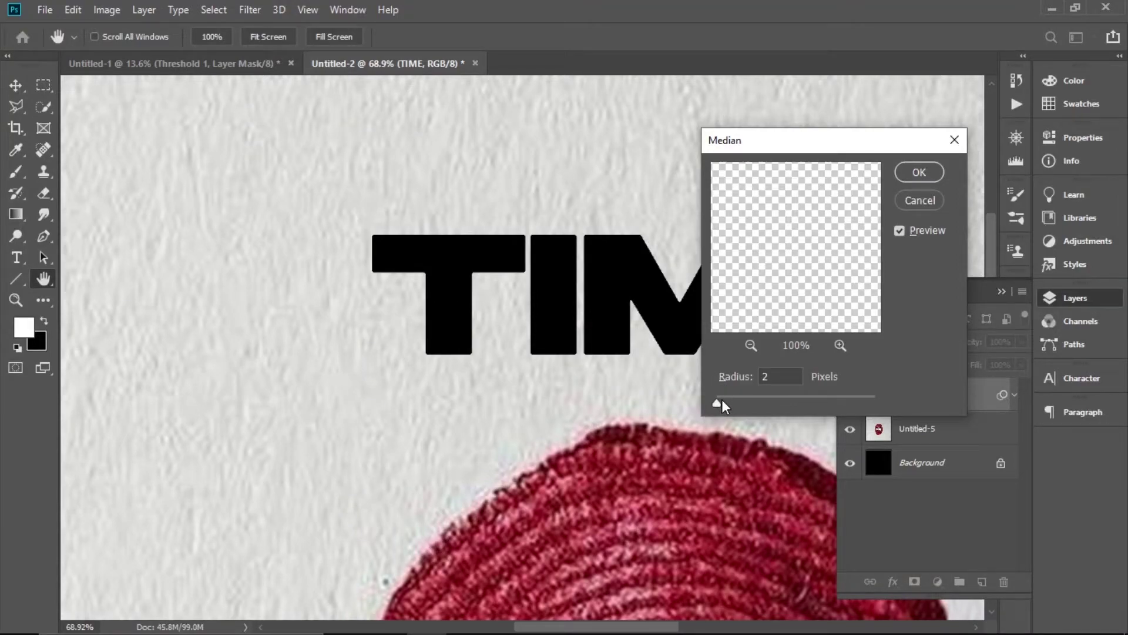
left_click_drag(721, 400, 722, 401)
left_click(920, 172)
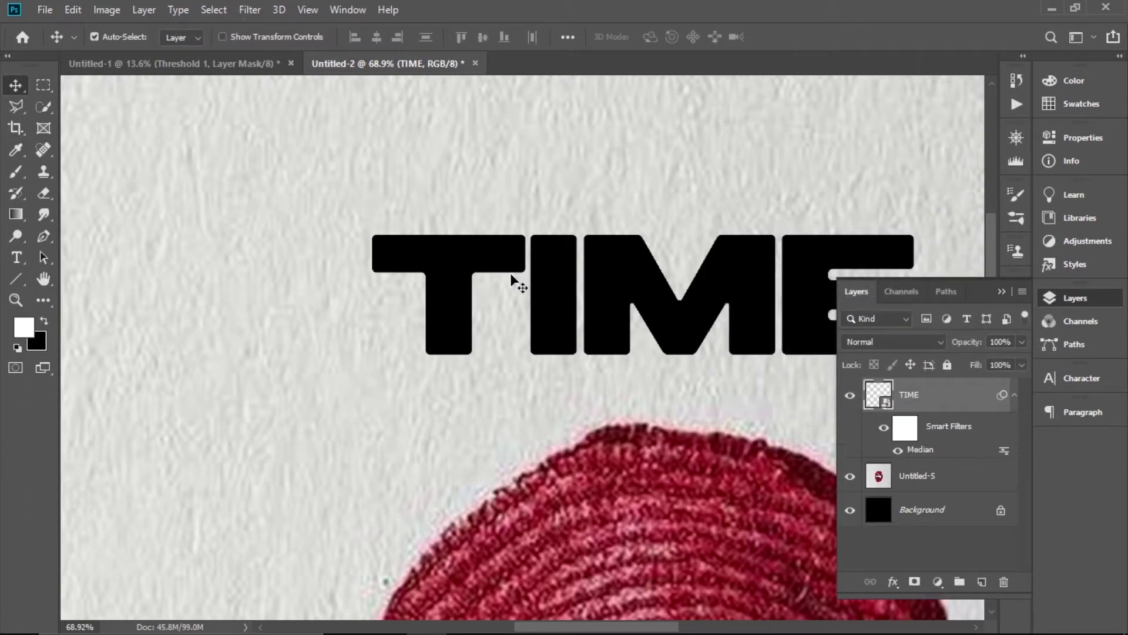
Step: Apply a Ripple smart filter at Amount 100 to the TIME layer
left_click(250, 10)
mouse_move(277, 232)
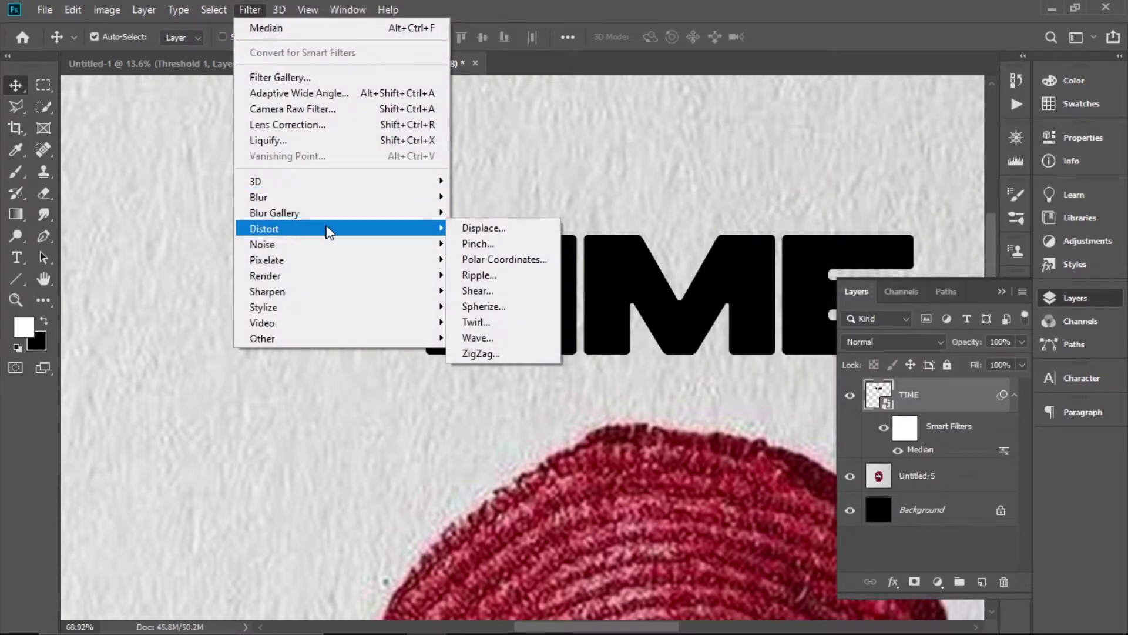
left_click(509, 281)
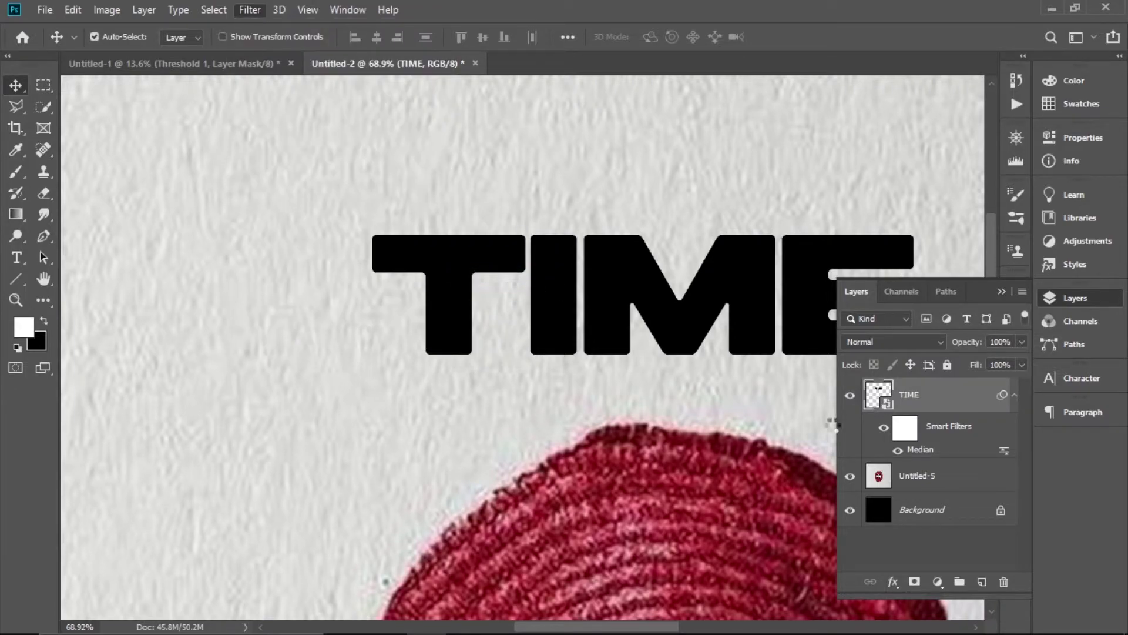
left_click(1052, 209)
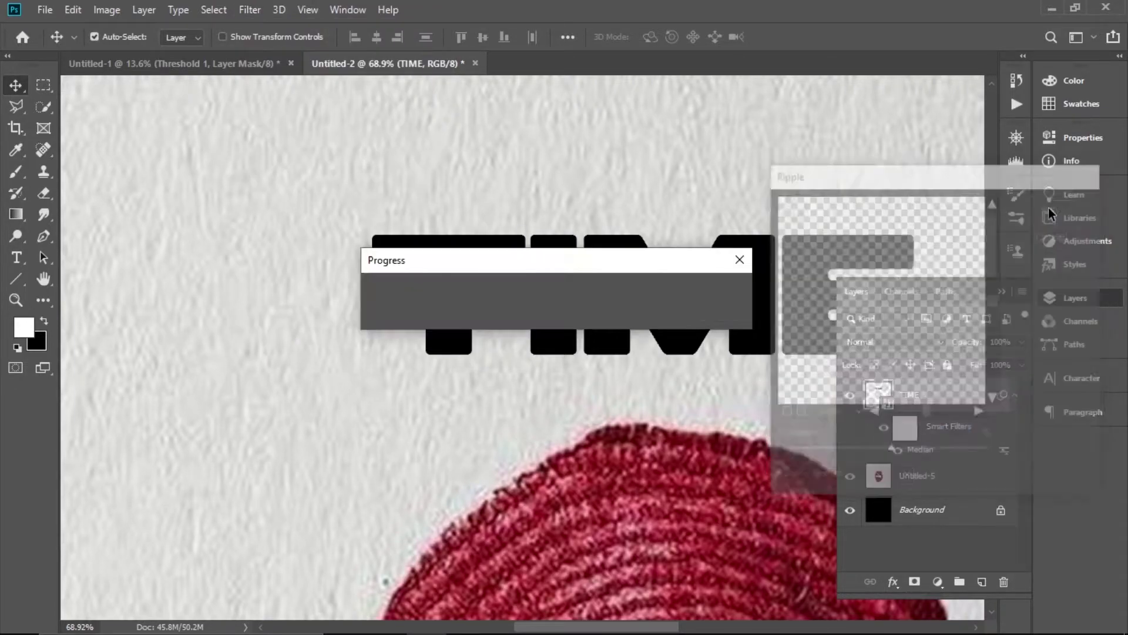
scroll(397, 326, "up", 5)
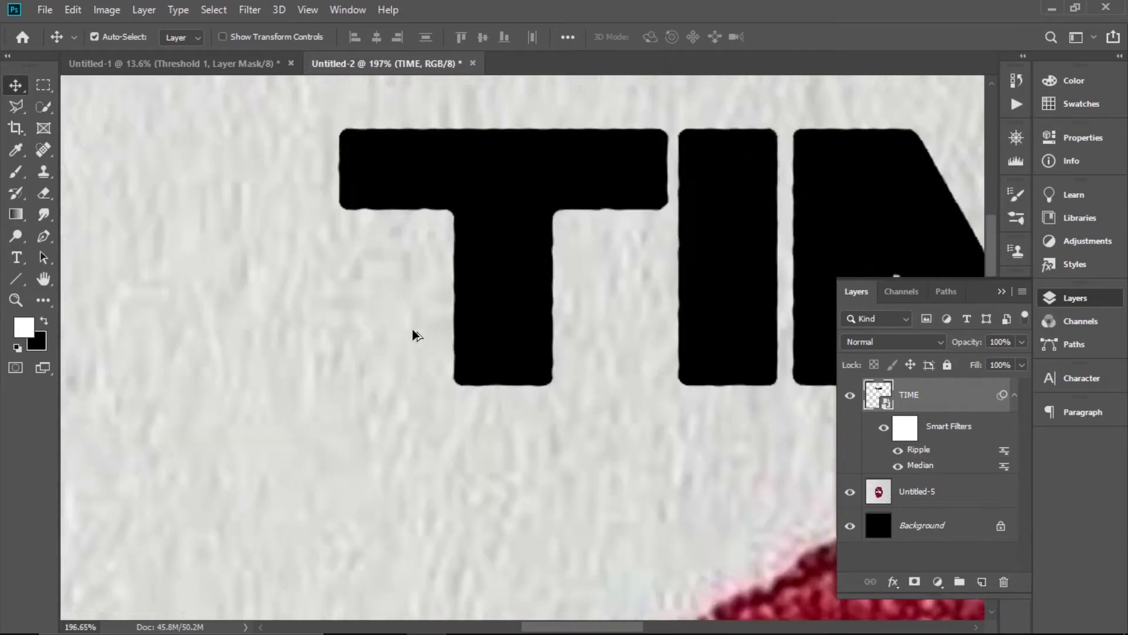
scroll(360, 273, "down", 5)
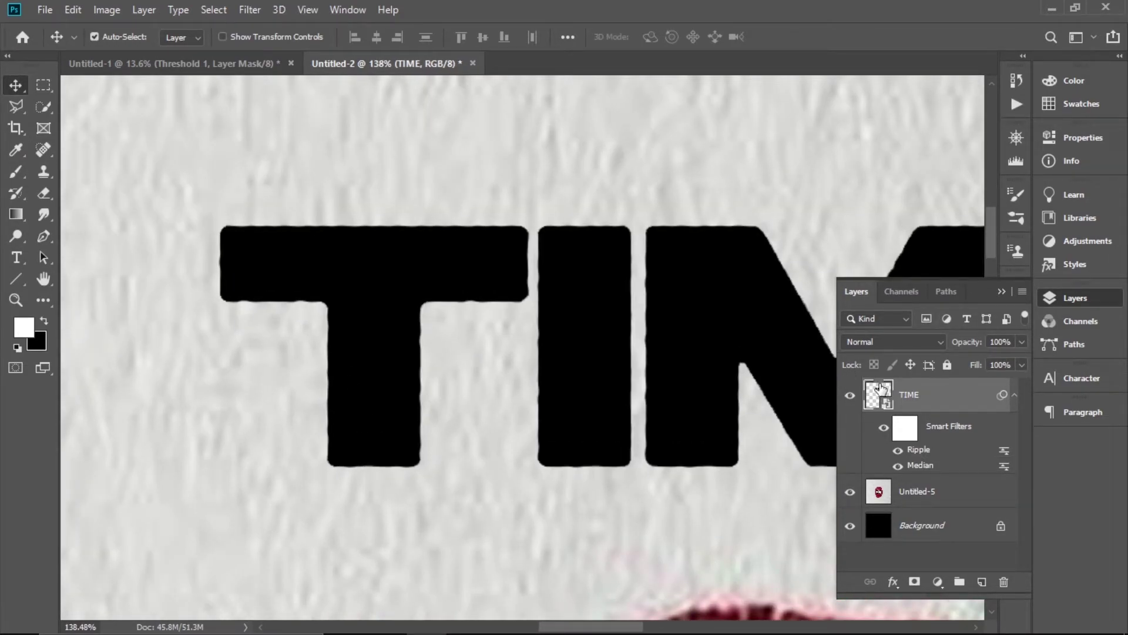
Step: In TIME's Blending Options, drag the Underlying Layer Blend If black slider to 212
right_click(882, 389)
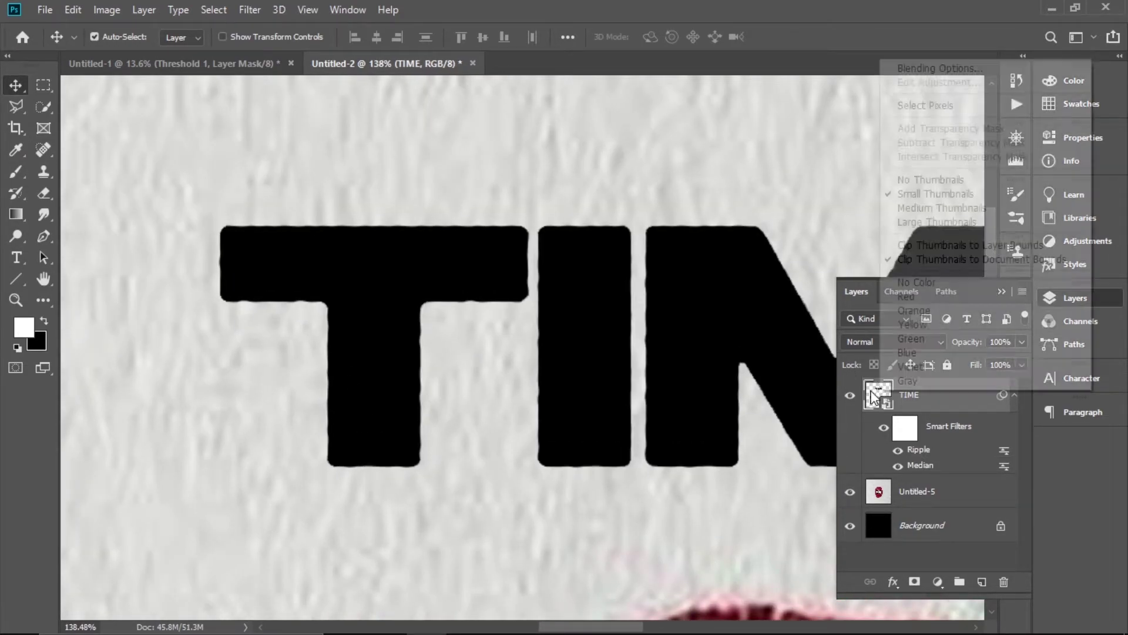
left_click(967, 69)
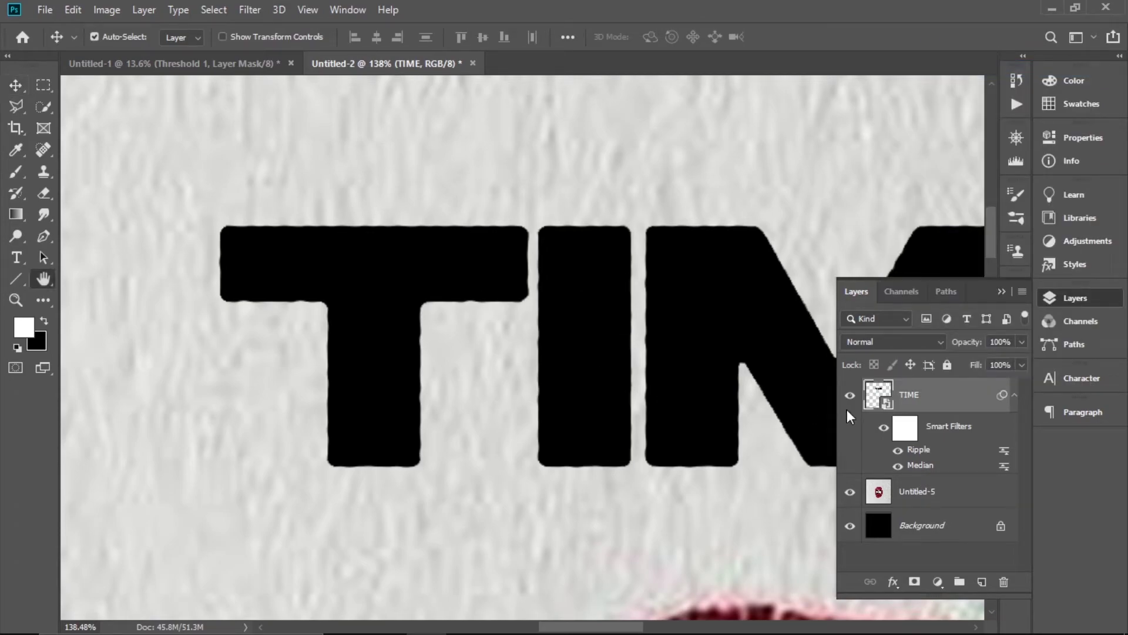
left_click_drag(795, 489, 973, 506)
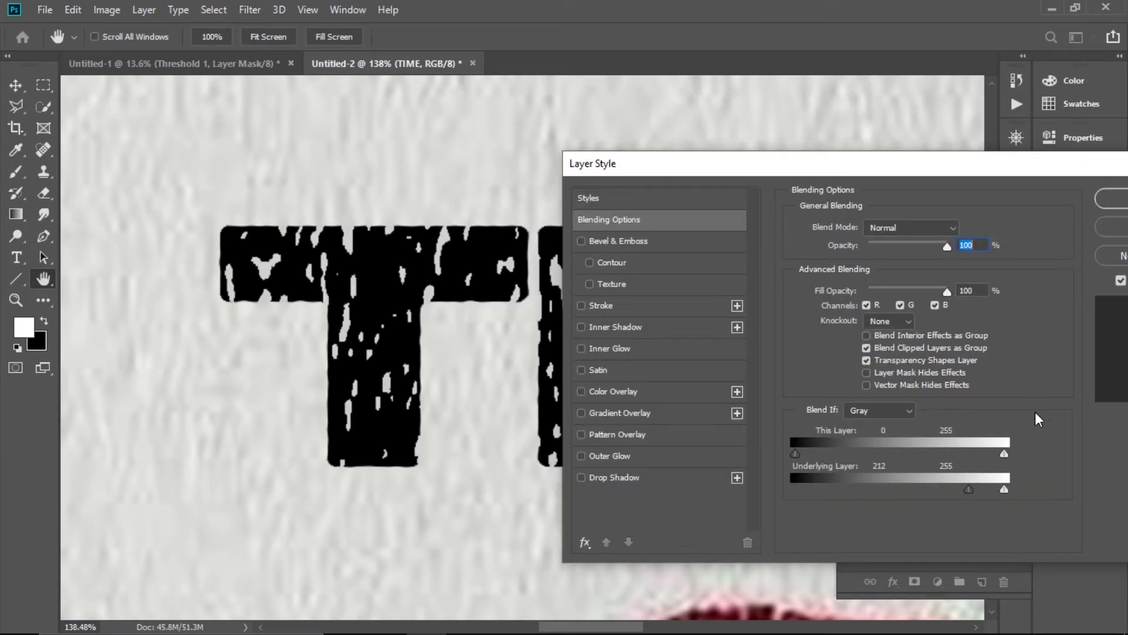
left_click(1102, 204)
key("v")
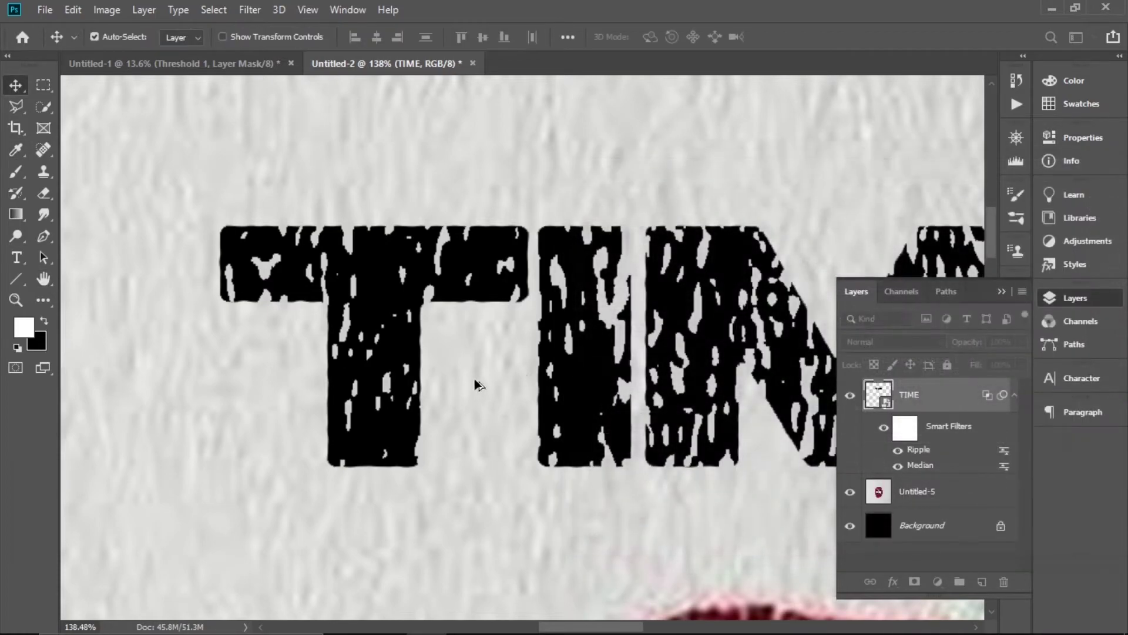
scroll(474, 379, "down", 5)
scroll(496, 394, "down", 5)
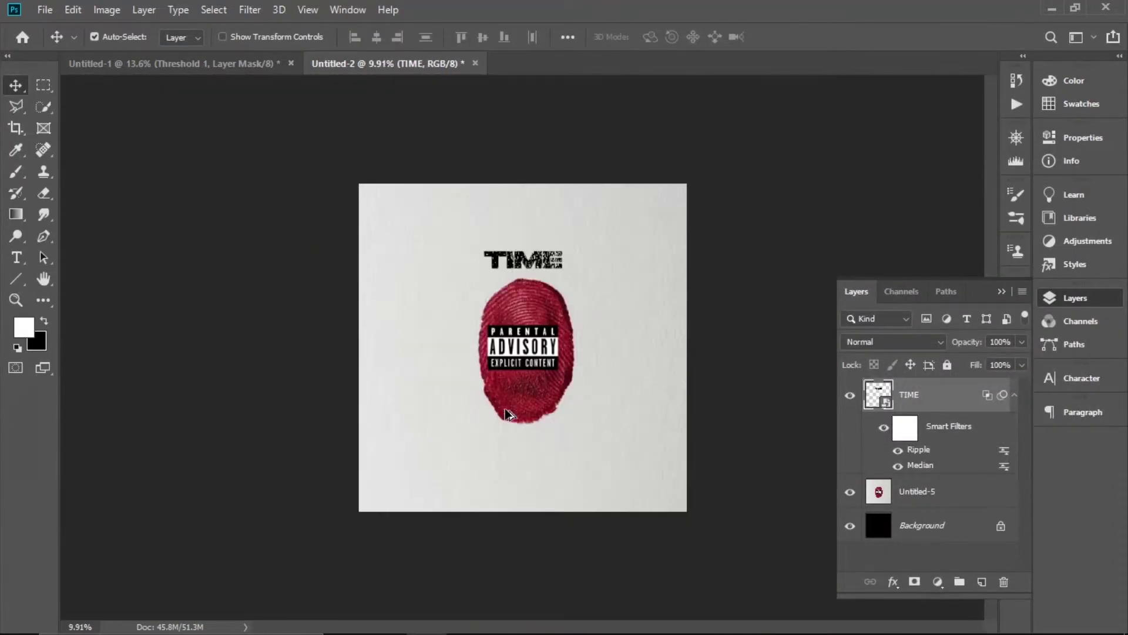
scroll(511, 338, "up", 3)
scroll(523, 335, "down", 2)
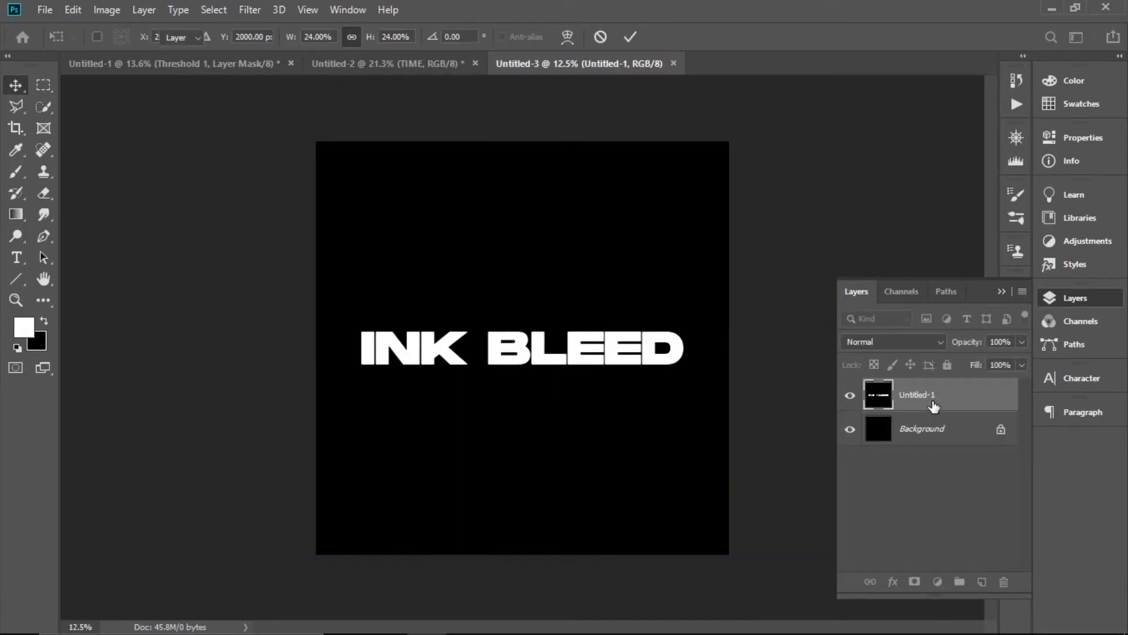
Step: Commit the placed INK BLEED image and load a black grunge charcoal brush
key("Return")
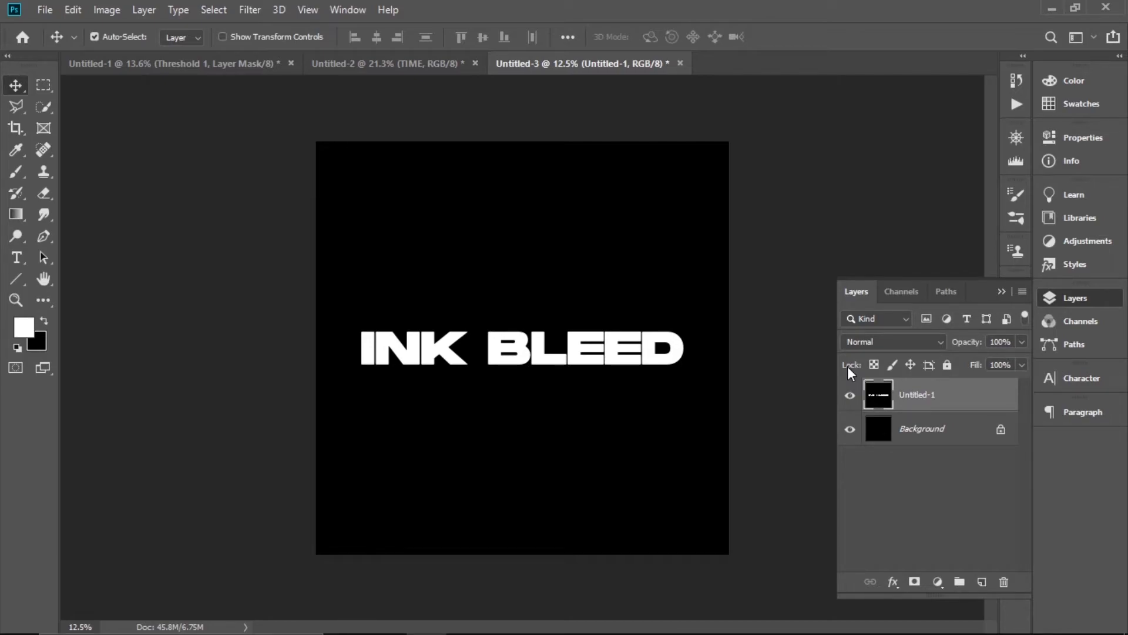
left_click(13, 175)
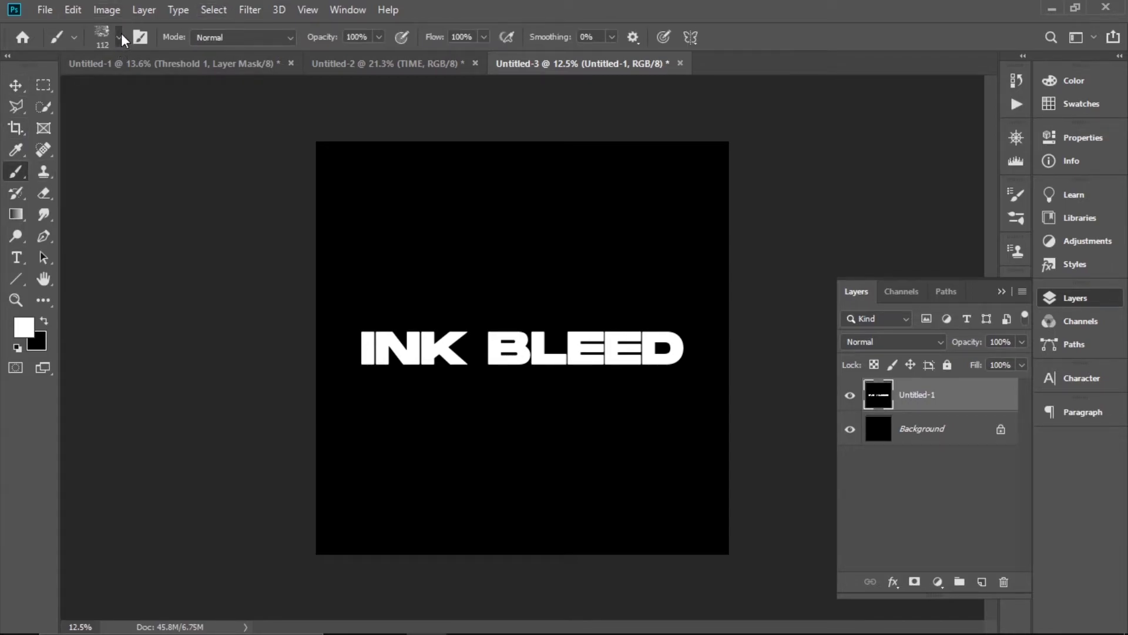
left_click(120, 37)
mouse_move(204, 219)
left_mouse_down()
mouse_move(206, 262)
mouse_move(204, 229)
left_mouse_up()
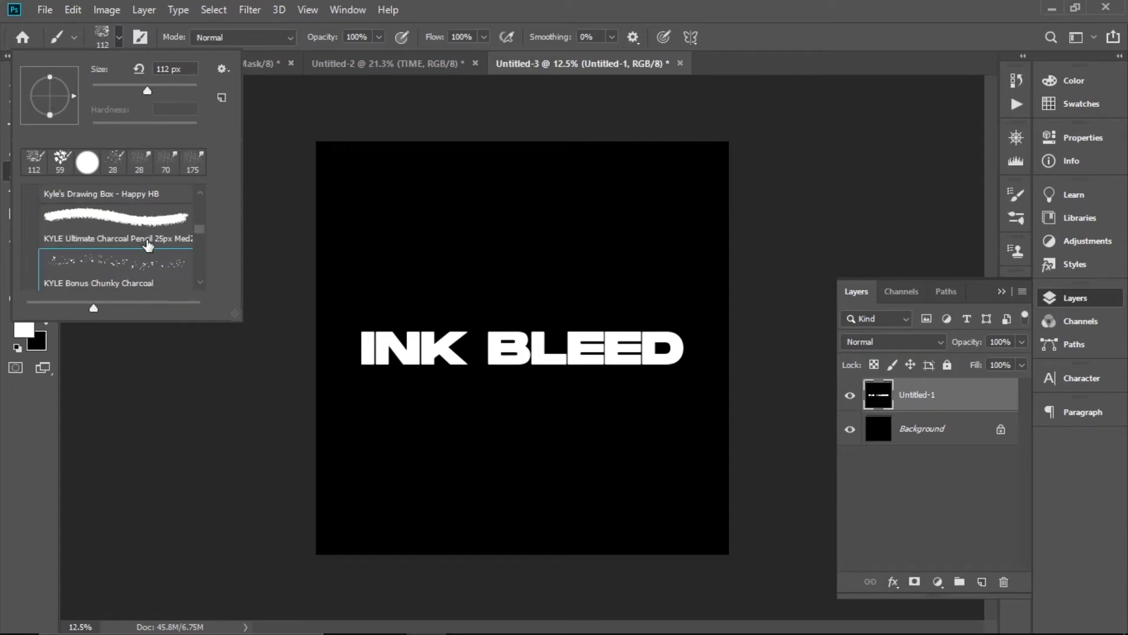
left_click(1080, 87)
key("x")
Step: Dab black grunge onto the E and D, the B and E corners, and across their tops
key("F7")
scroll(590, 396, "up", 5)
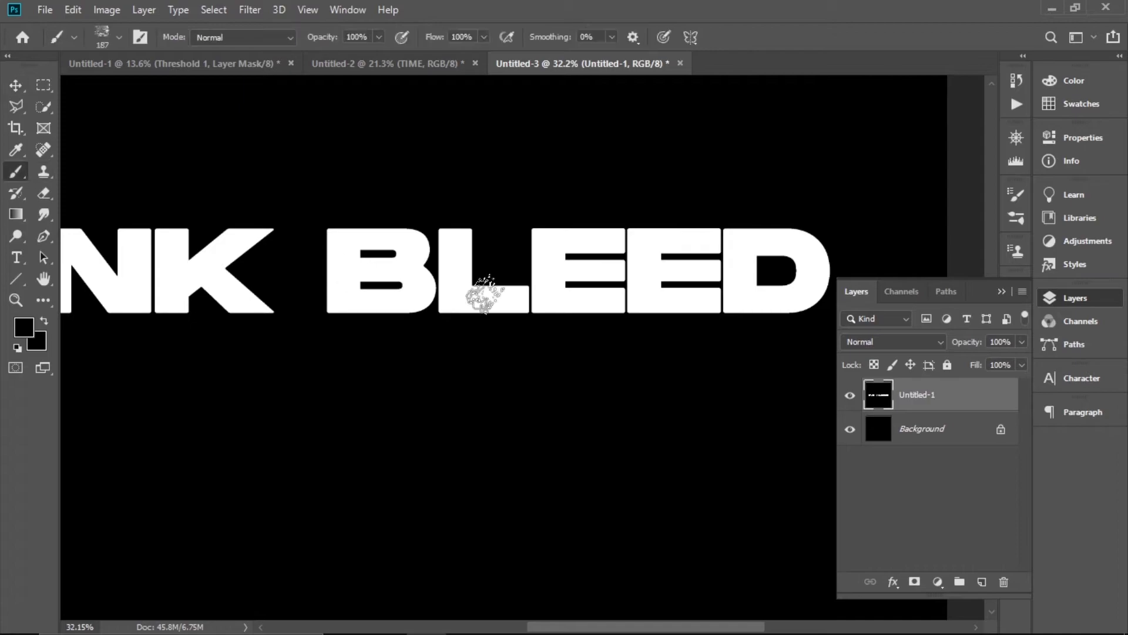
left_click(708, 317)
left_click(549, 240)
left_click(320, 223)
left_click(336, 329)
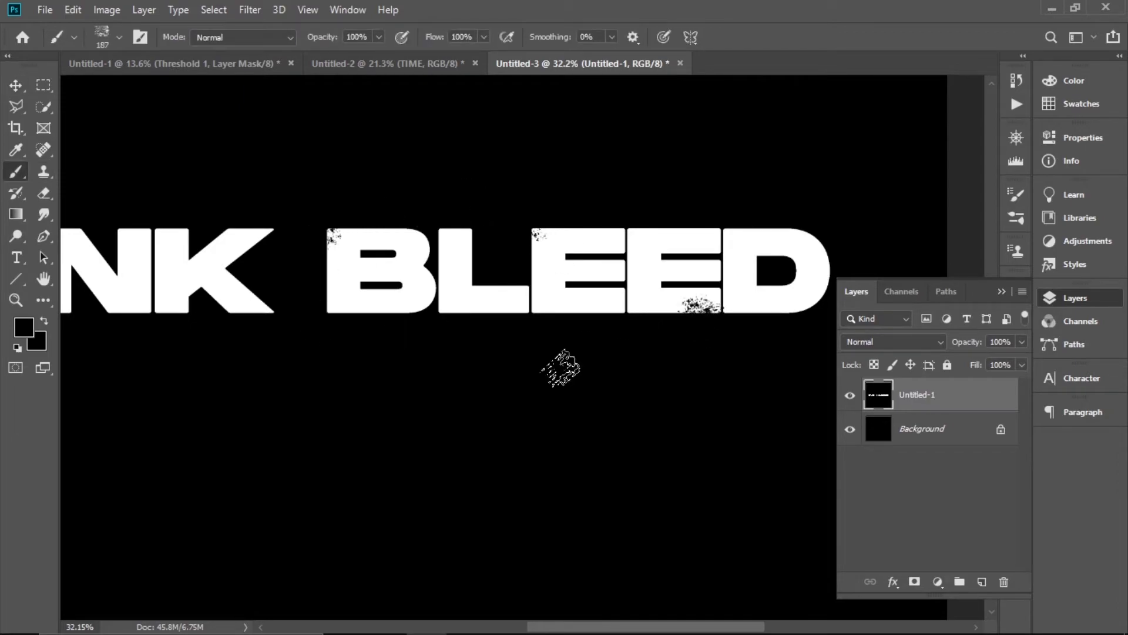
left_click_drag(776, 232, 823, 256)
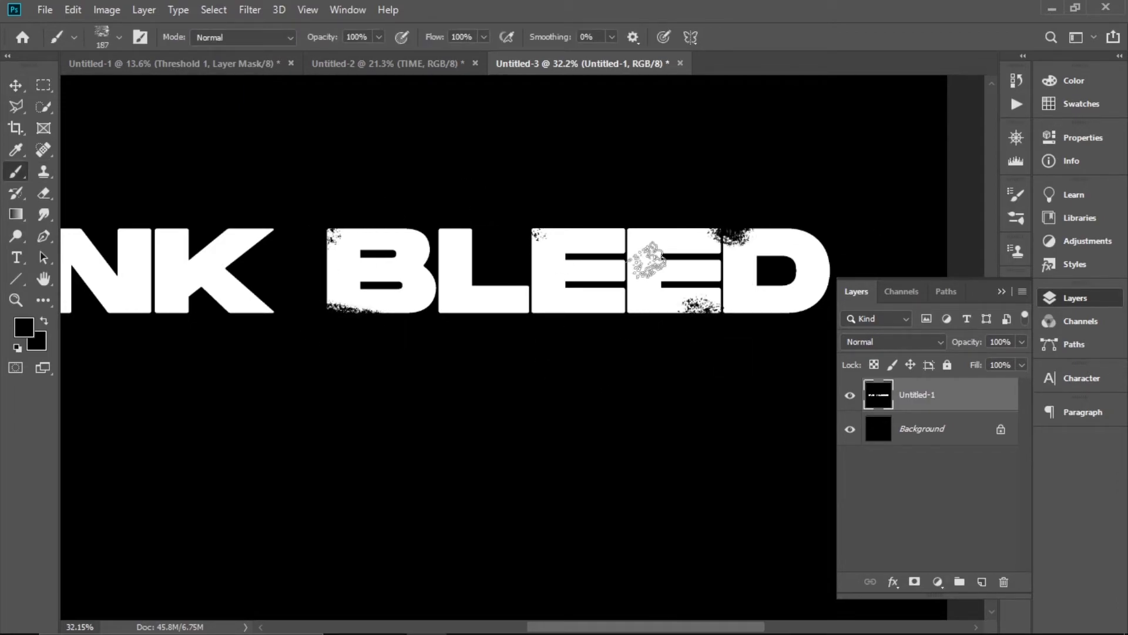
left_click(670, 285)
scroll(529, 276, "left", 5)
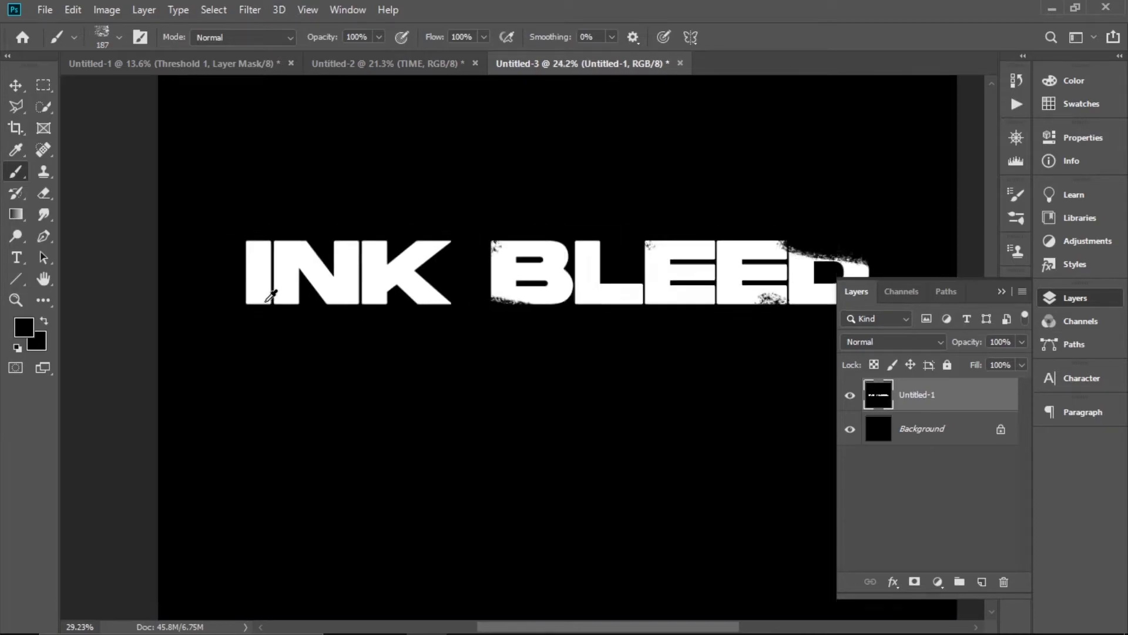
Step: Roughen the I, N, K, L and E edges and add a grunge dab inside the D
left_click(313, 286)
left_click(309, 251)
left_click(303, 250)
left_click(494, 294)
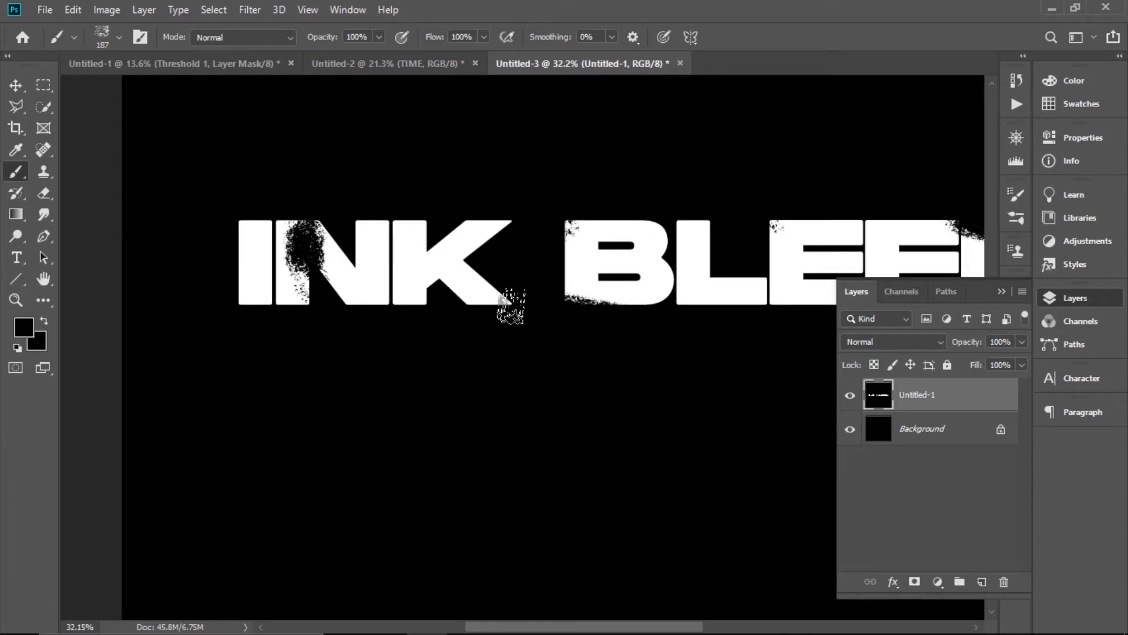
left_click(250, 296)
left_click(747, 291)
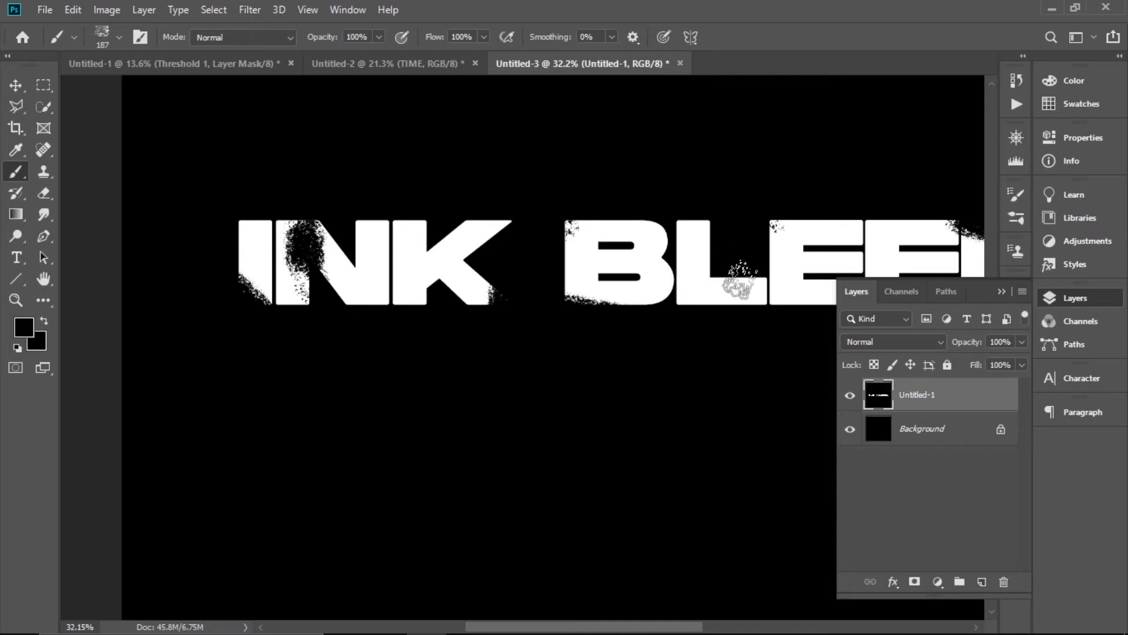
left_click(843, 232)
scroll(782, 241, "down", 2)
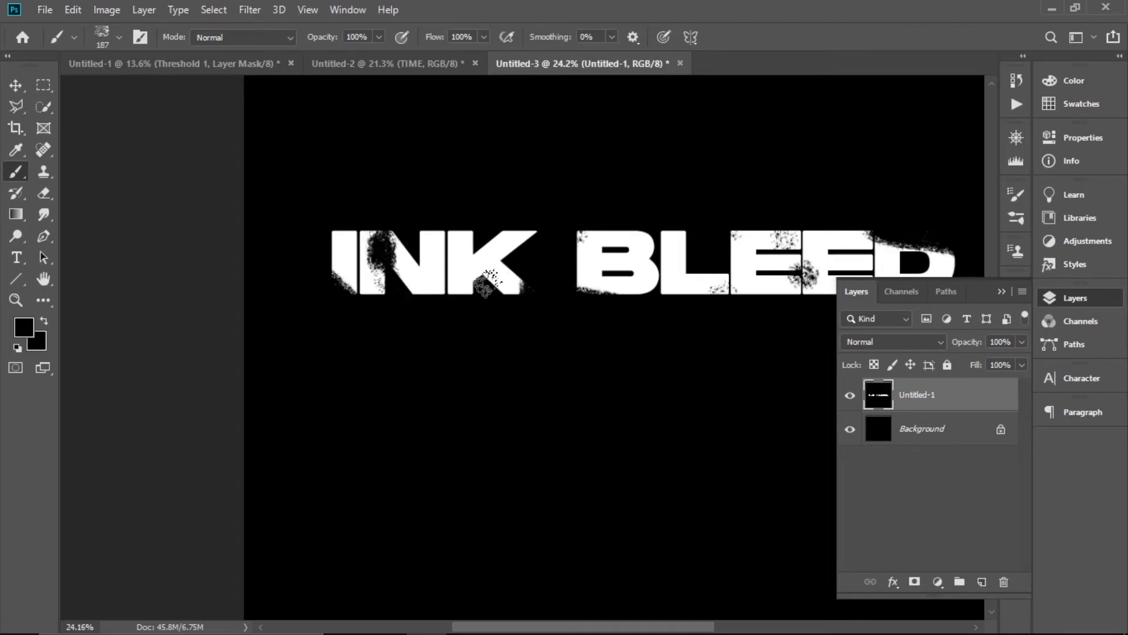
scroll(731, 344, "down", 1)
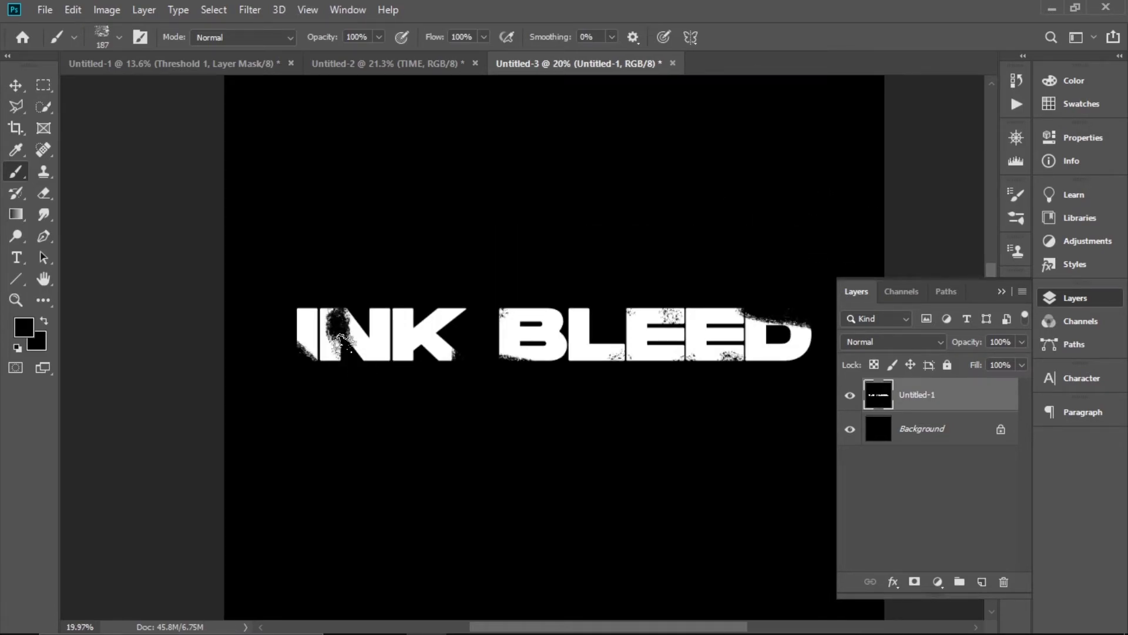
left_click(778, 335)
Step: Quick Export the roughened INK BLEED artwork as a PNG
left_click(42, 9)
mouse_move(176, 234)
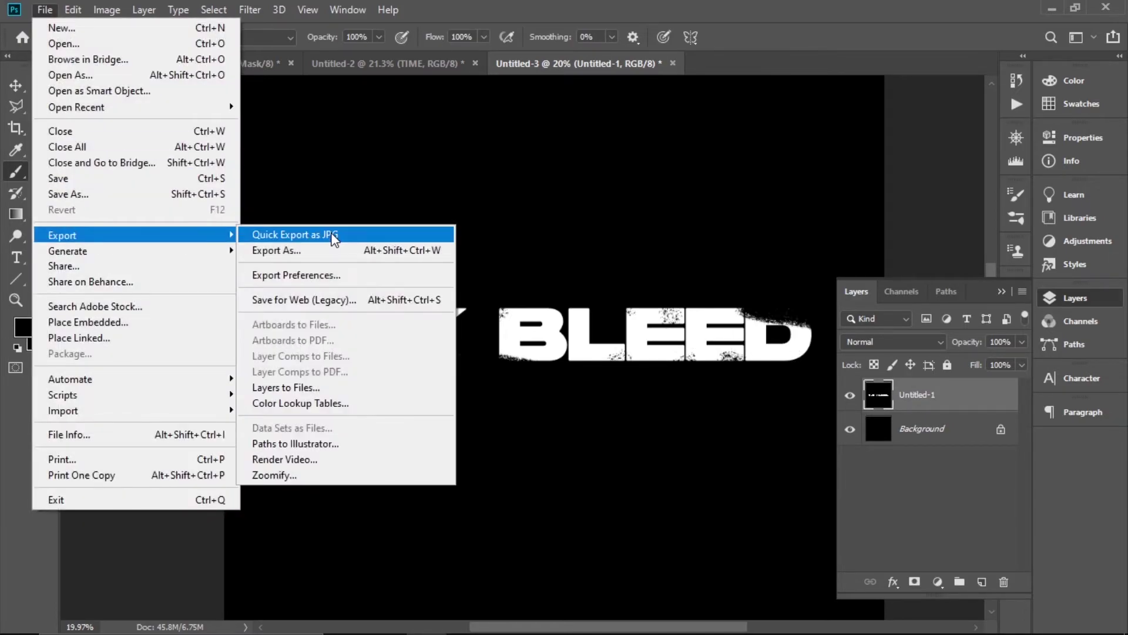
left_click(328, 235)
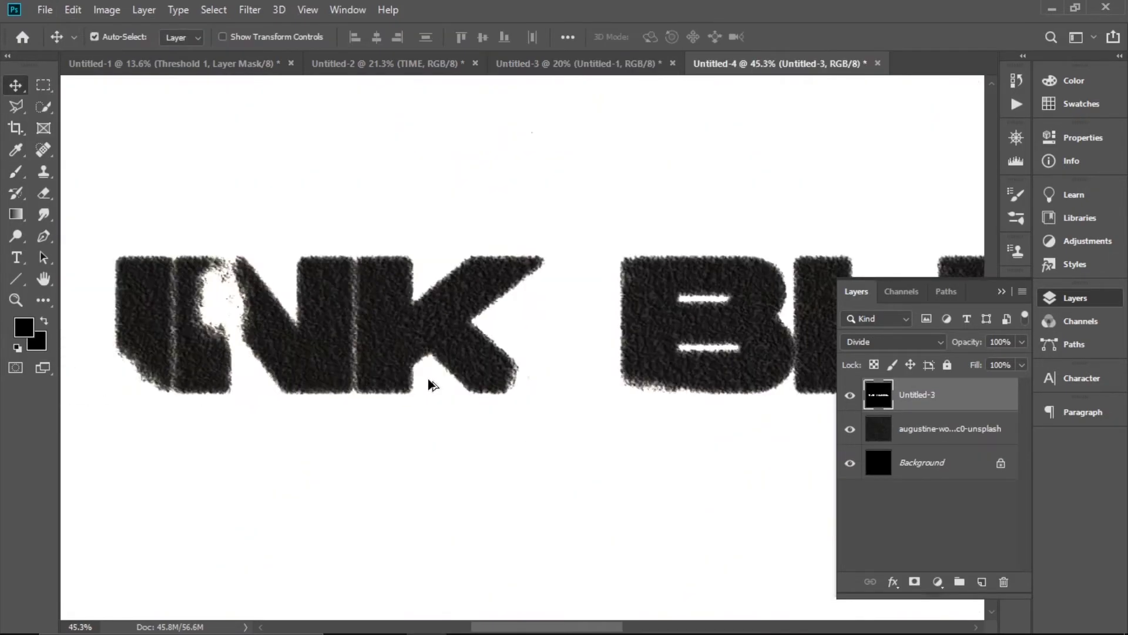
Step: Apply a Box Blur to the textured INK BLEED lettering
left_click(263, 11)
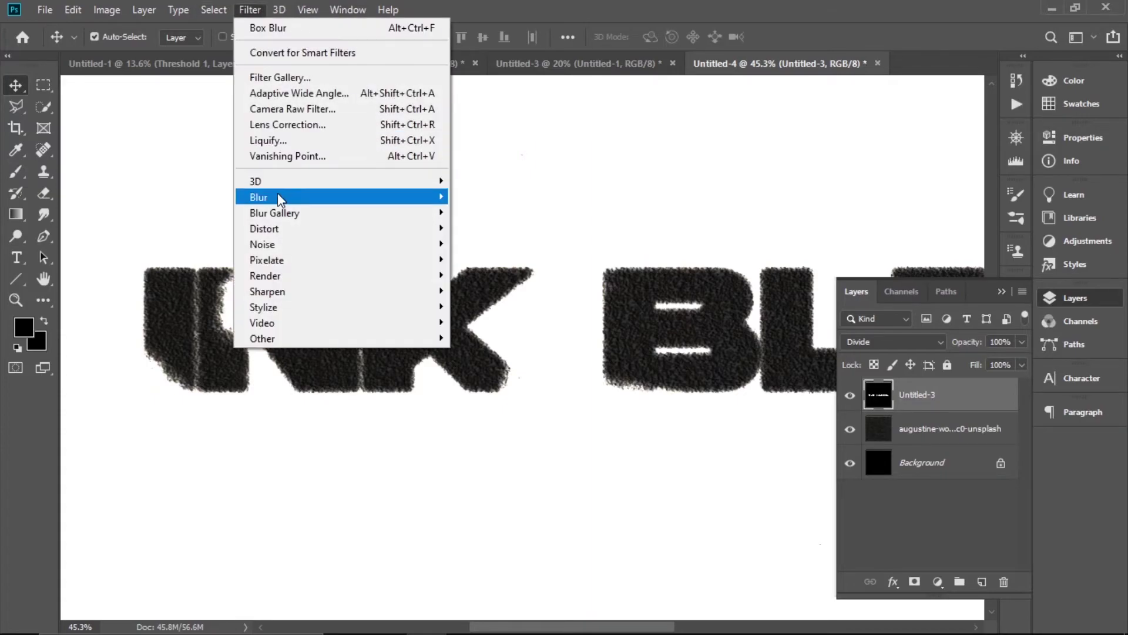
mouse_move(277, 197)
left_click(499, 243)
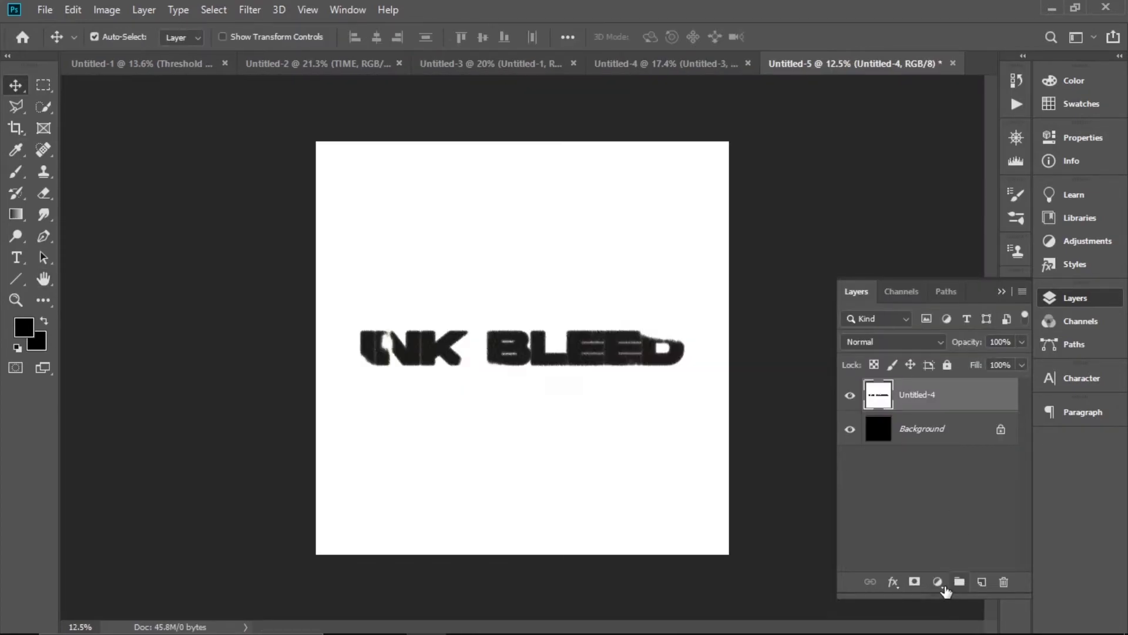
Step: Confirm the box blur and add a reversed white-to-black Gradient Map adjustment
left_click(939, 581)
left_click(964, 557)
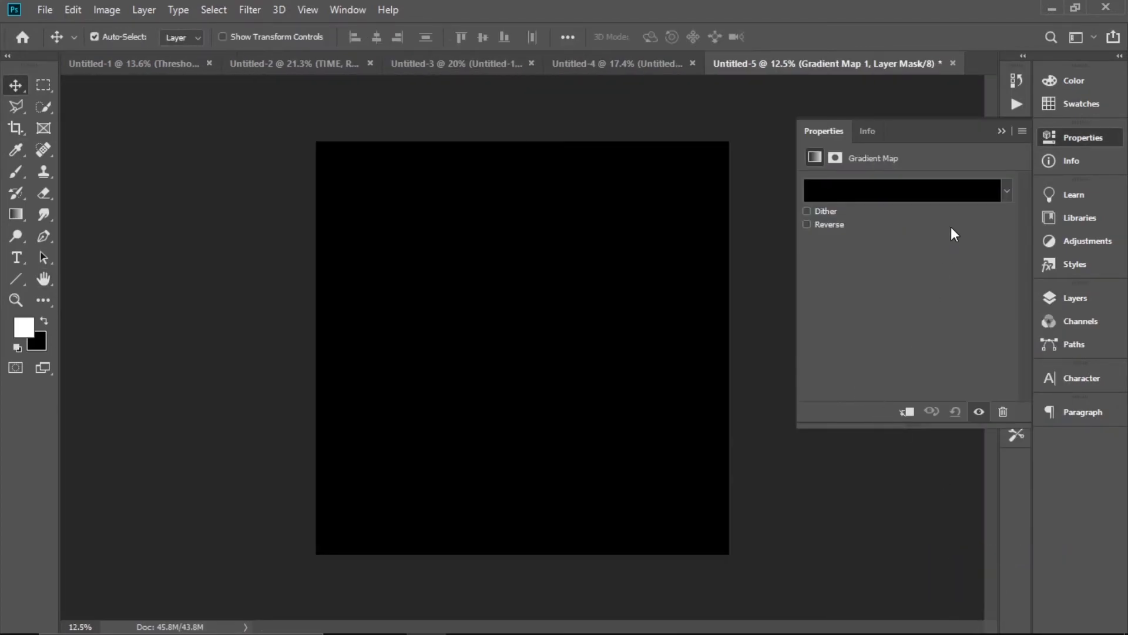
left_click(1007, 190)
left_click(824, 235)
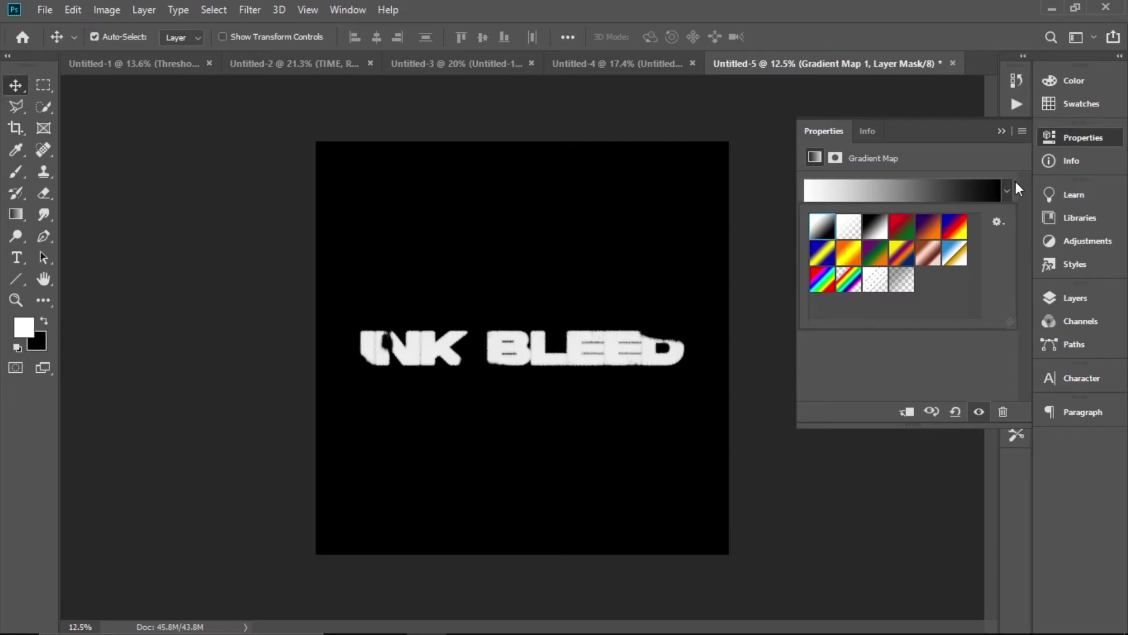
left_click(1009, 188)
left_click(826, 224)
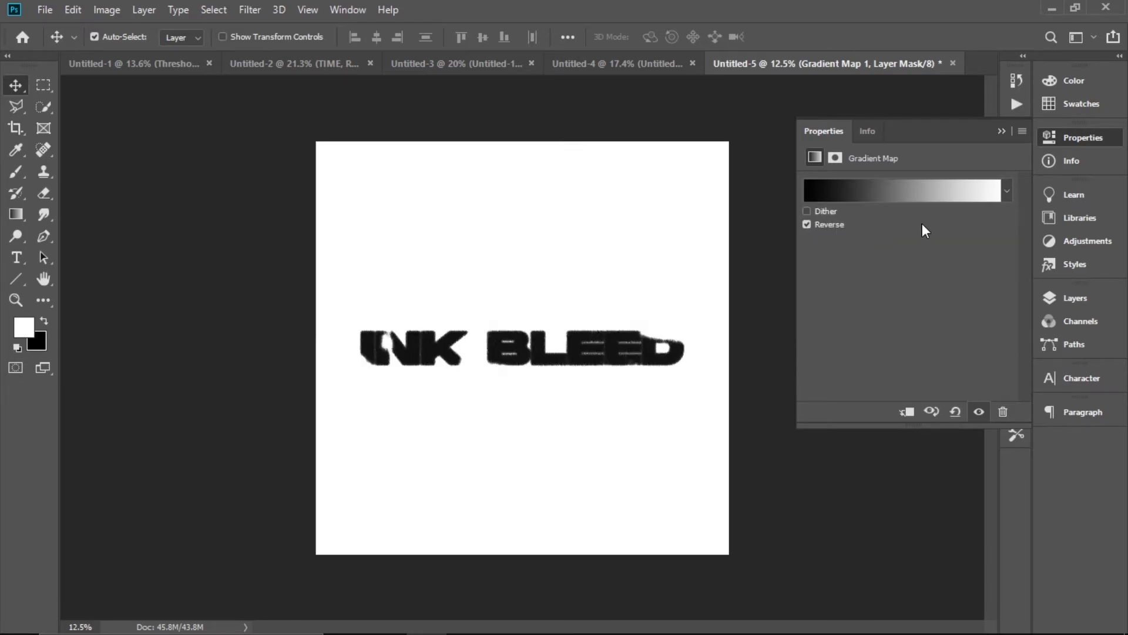
Step: Add a dark purple gradient stop and move it to 22%
left_click(939, 195)
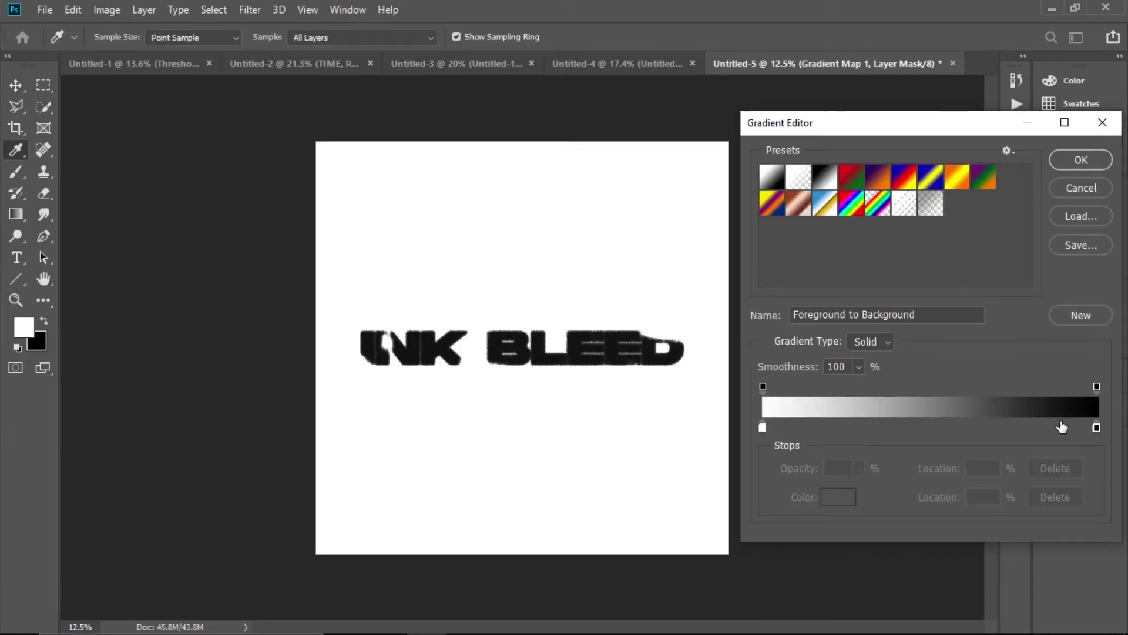
left_click(1065, 427)
double_click(1066, 428)
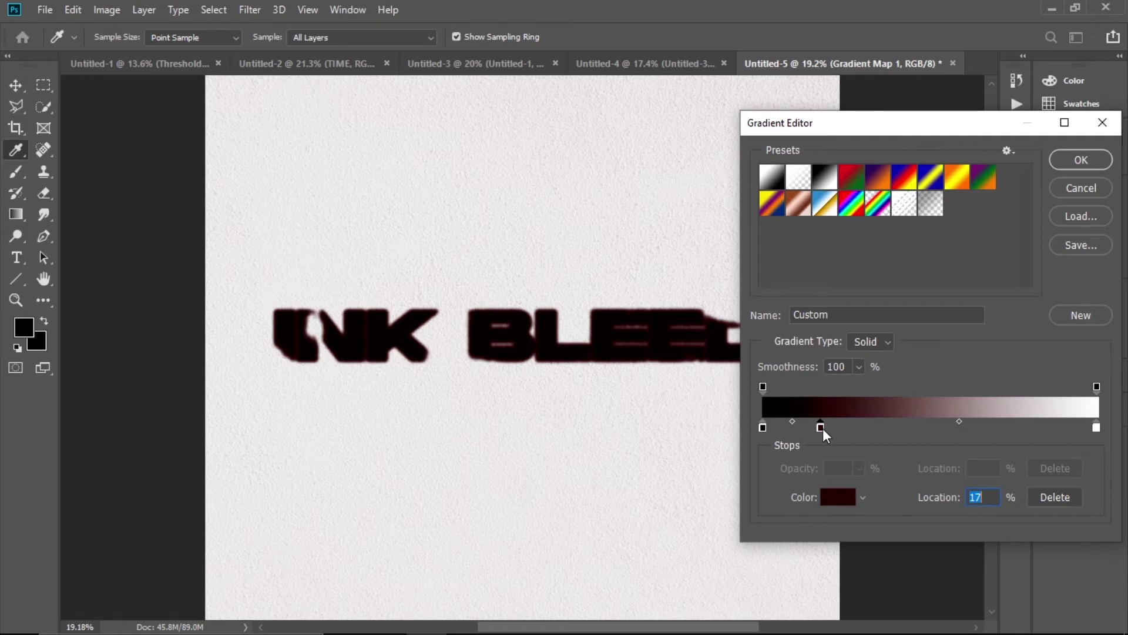
double_click(821, 427)
left_click(914, 236)
left_click(914, 221)
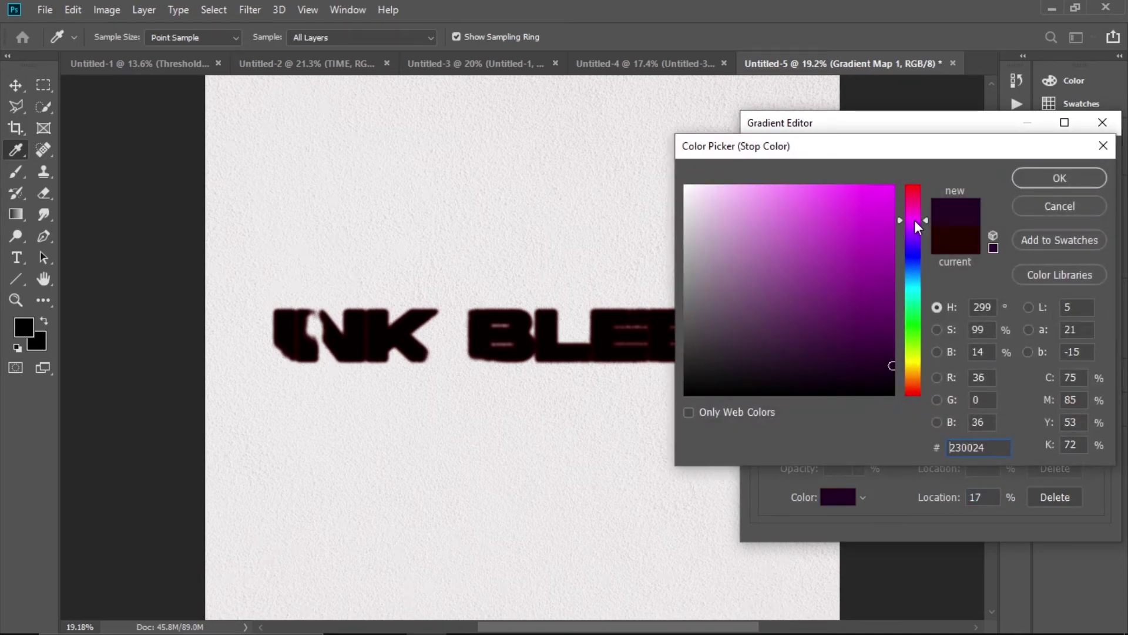
left_click(1066, 183)
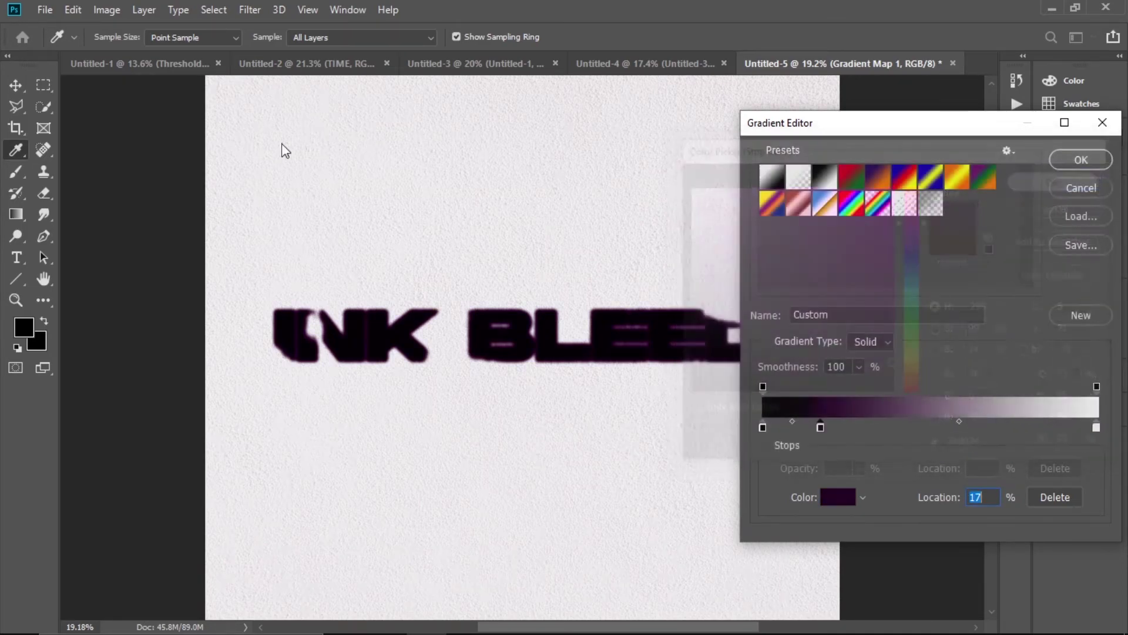
left_click_drag(821, 427, 783, 420)
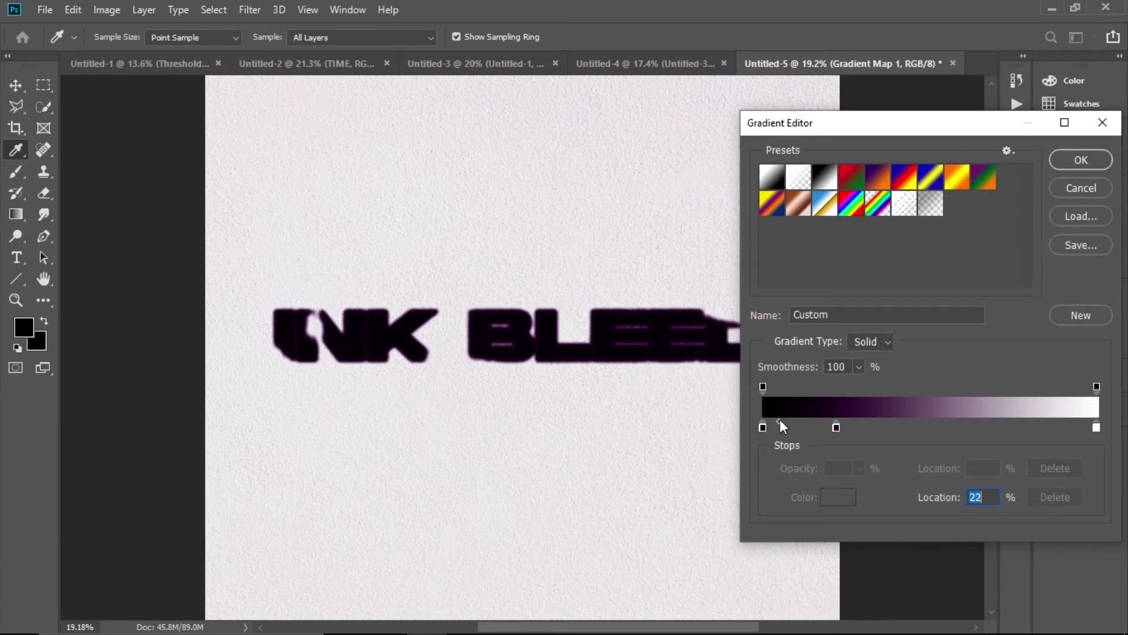
key("Return")
Step: Collapse the adjustment properties and scroll around to inspect the purple-tinted title
scroll(661, 383, "up", 3)
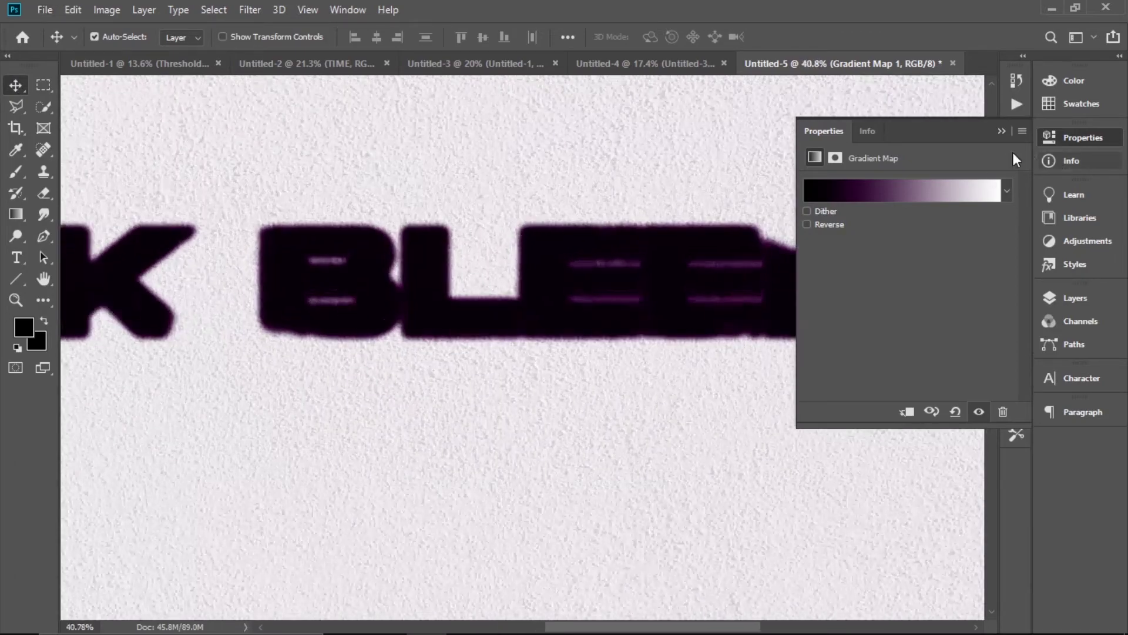
left_click(1002, 131)
scroll(781, 330, "up", 1)
scroll(761, 335, "down", 2)
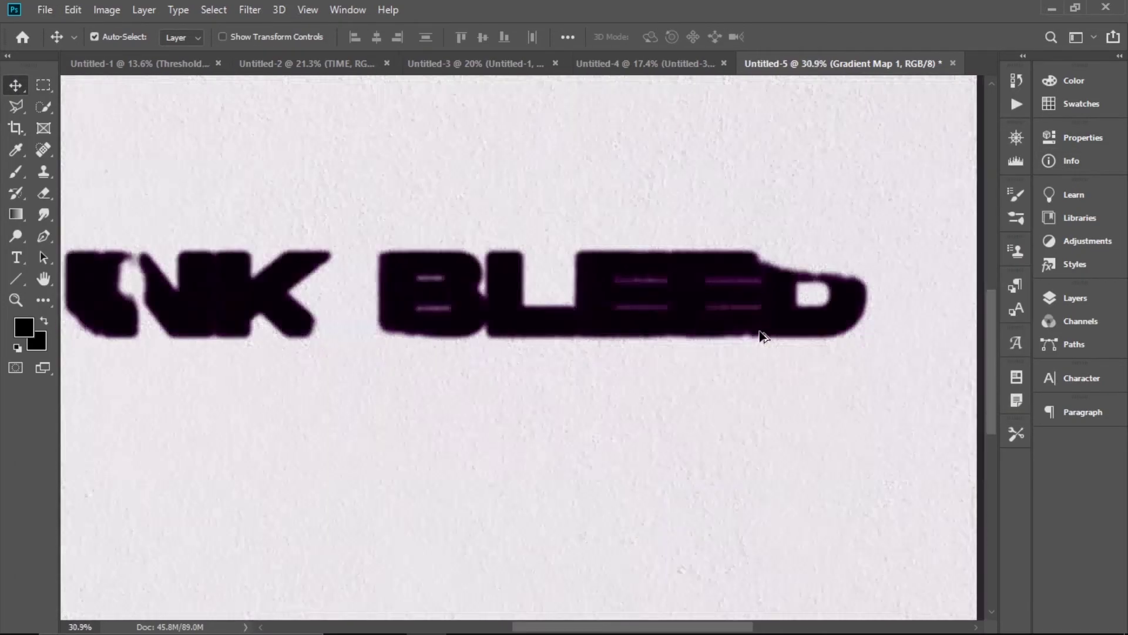
scroll(509, 329, "down", 2)
scroll(365, 358, "up", 3)
scroll(599, 334, "up", 1)
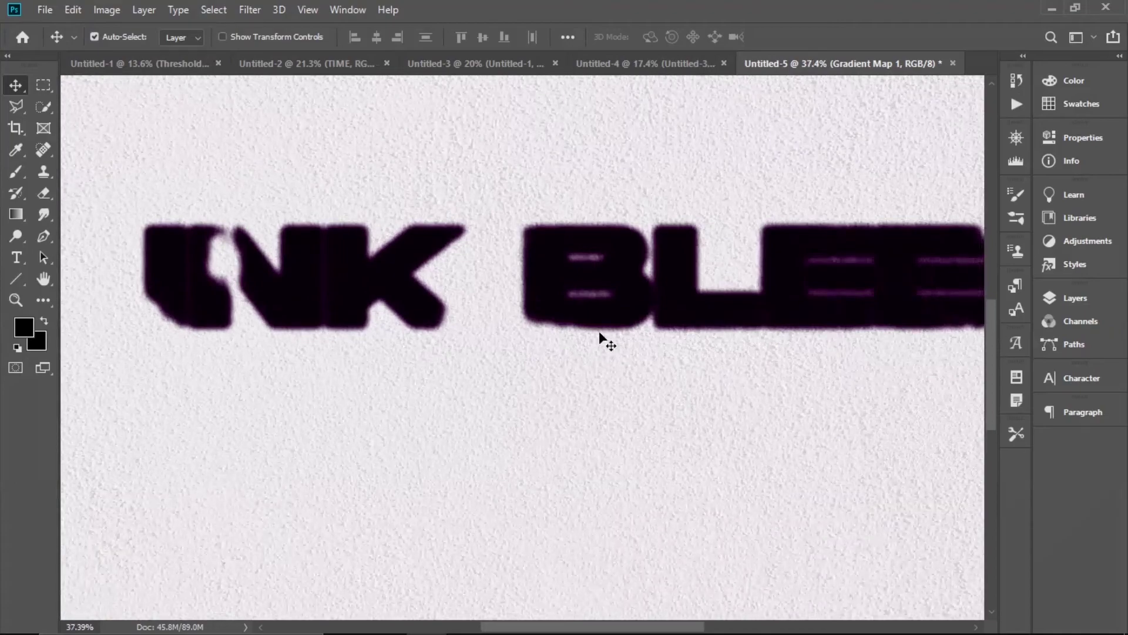
scroll(599, 334, "up", 1)
scroll(814, 386, "down", 1)
scroll(663, 341, "up", 2)
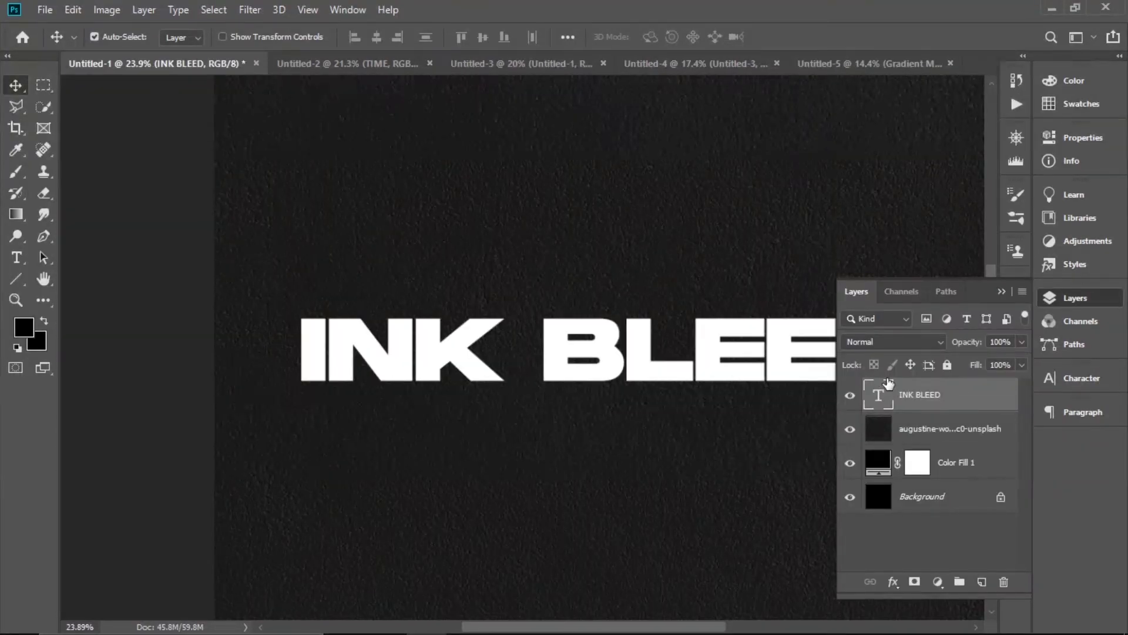
Step: In the INK BLEED layer's Blending Options, give the Bevel & Emboss texture the white pattern
right_click(888, 383)
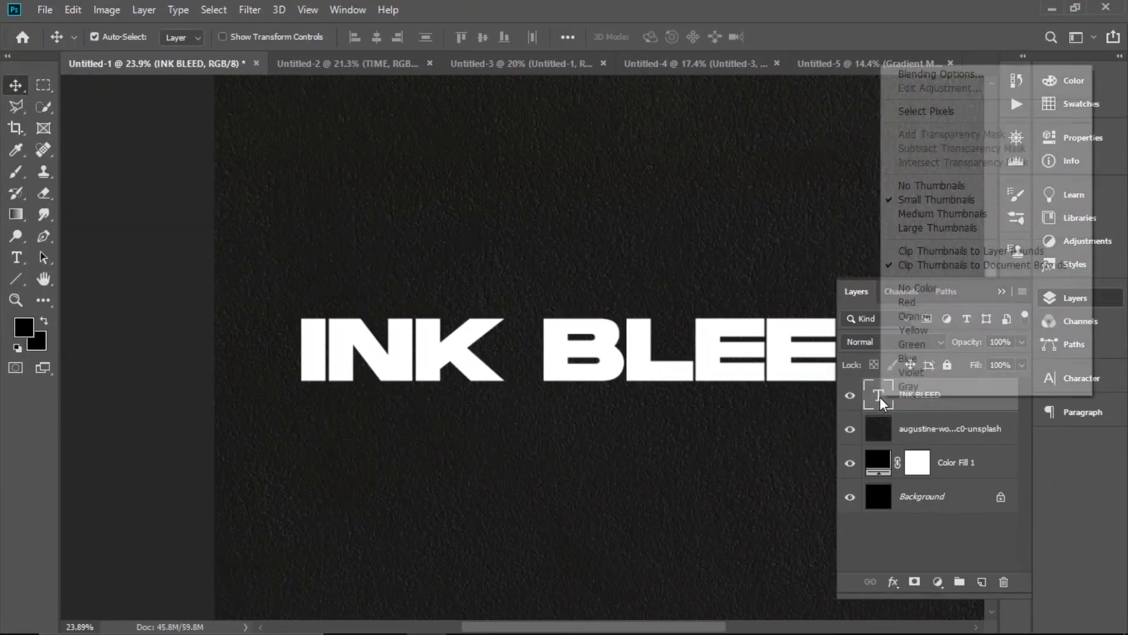
left_click(975, 69)
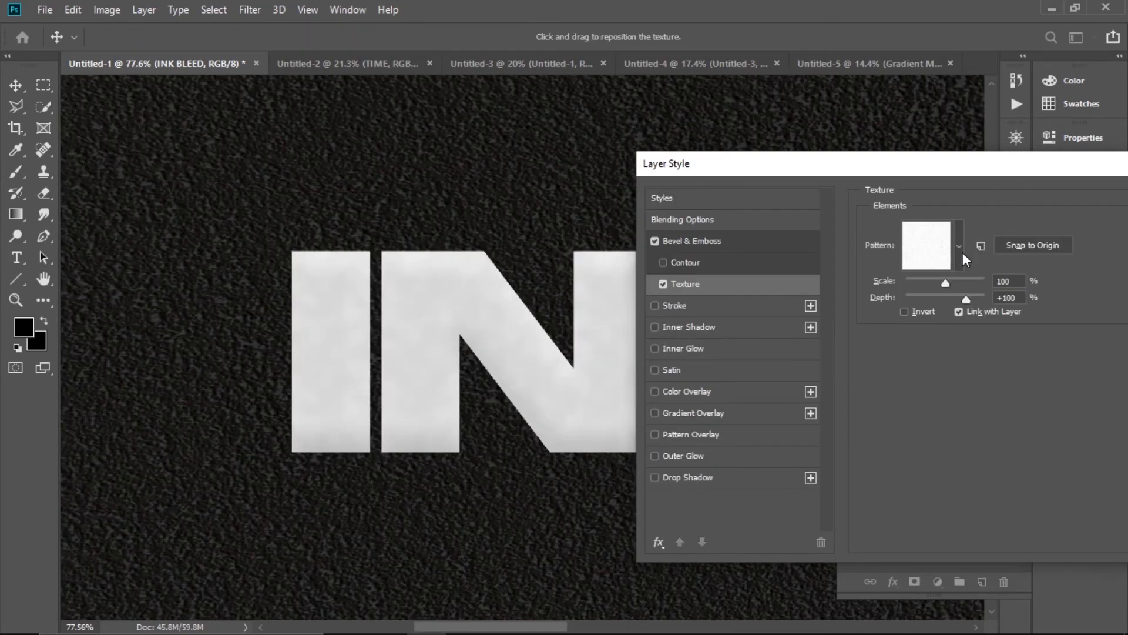
left_click(959, 246)
left_click(917, 327)
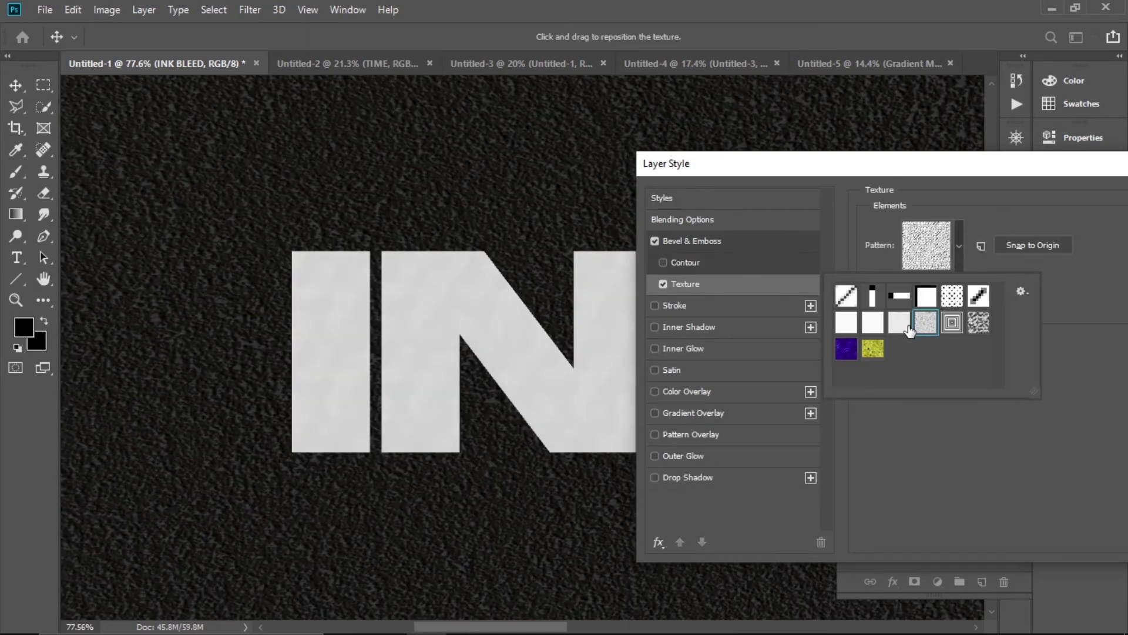
left_click(905, 325)
left_click(873, 323)
left_click(959, 246)
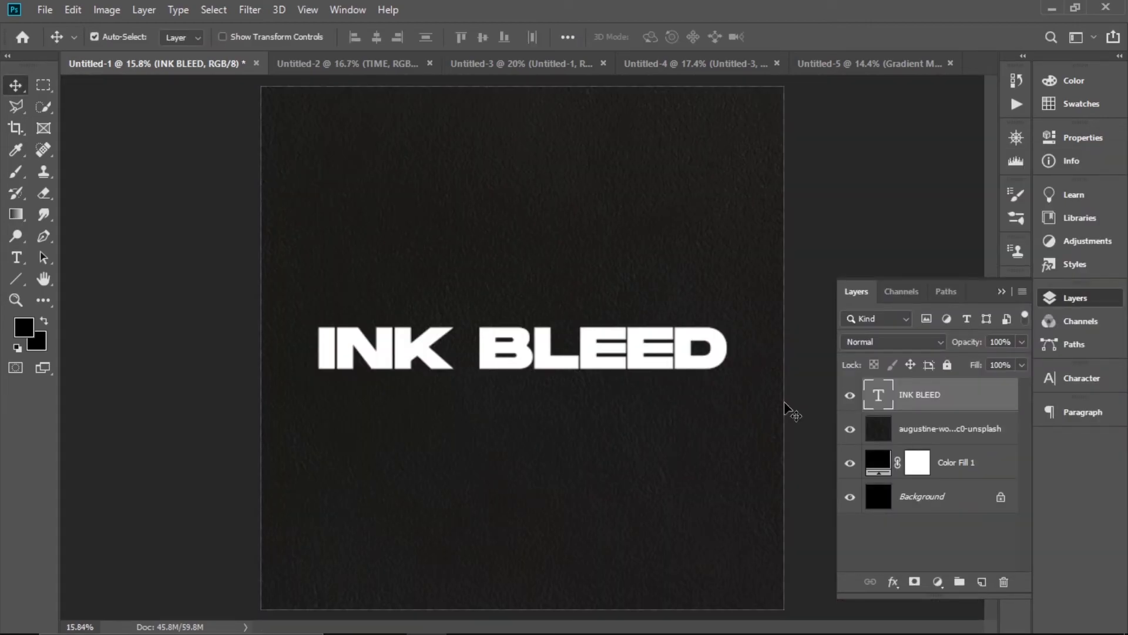
Step: Start a Field Blur on the text, converting the layer to a smart object
left_click(259, 10)
mouse_move(360, 217)
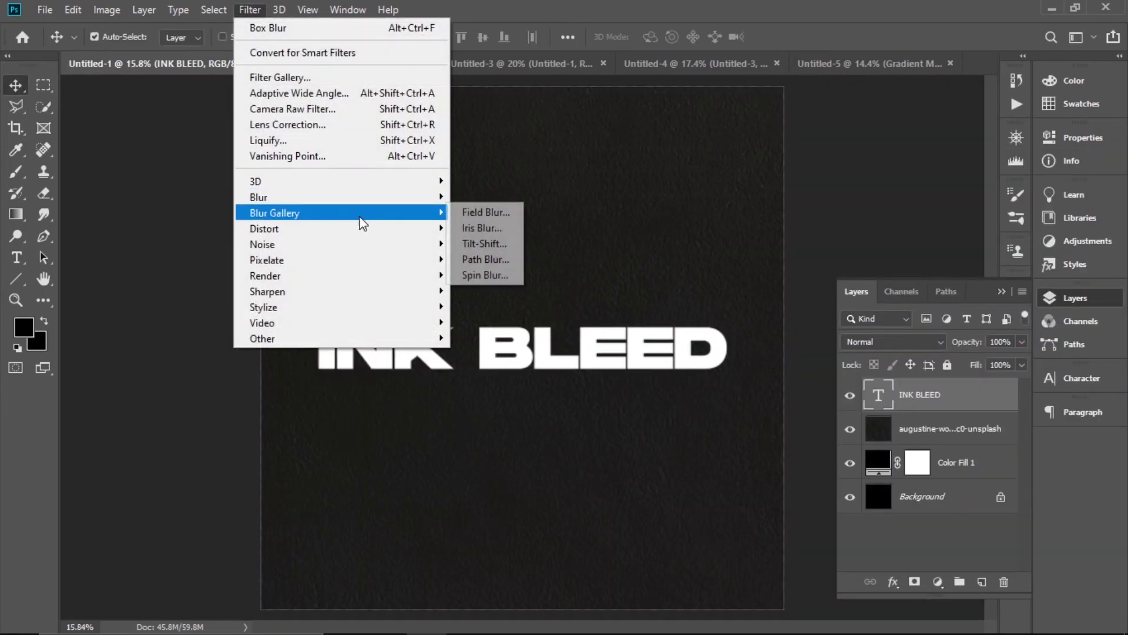
left_click(486, 213)
left_click(538, 251)
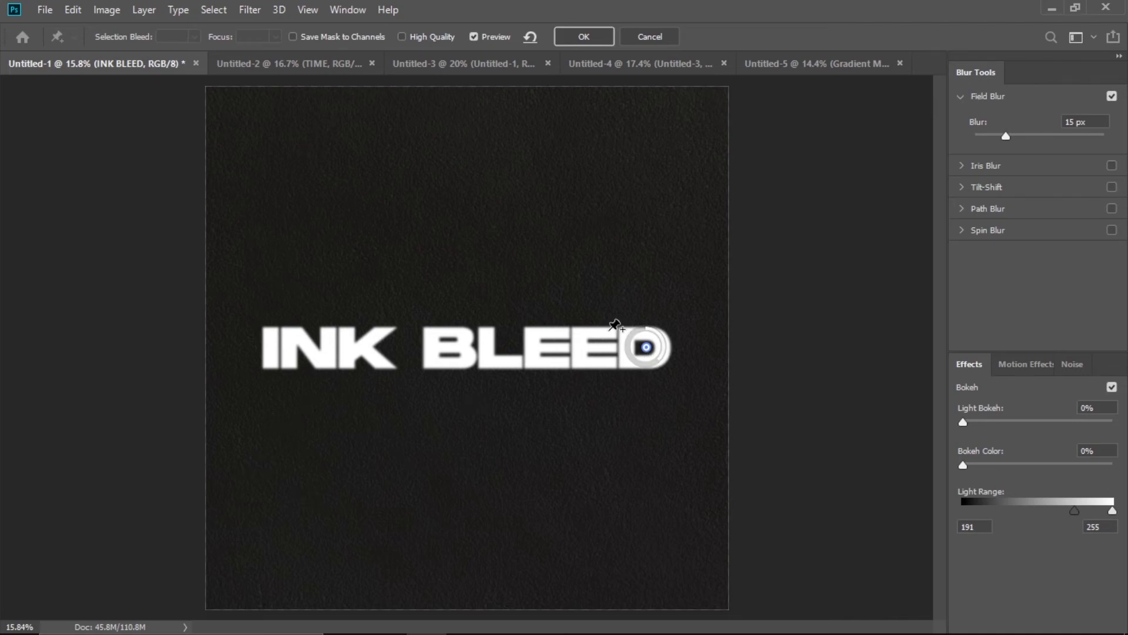
Step: Place blur pins at 45, 7, 31 and 7 px and apply the Field Blur
left_click_drag(659, 359, 520, 367)
left_click(677, 375)
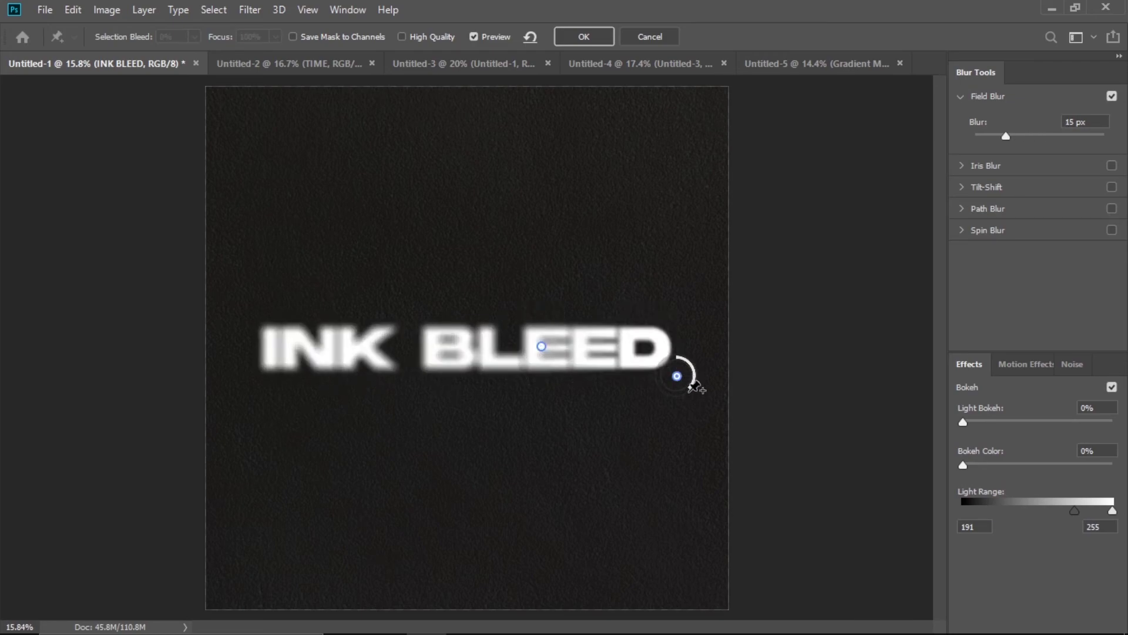
left_click_drag(698, 388, 698, 371)
left_click(303, 304)
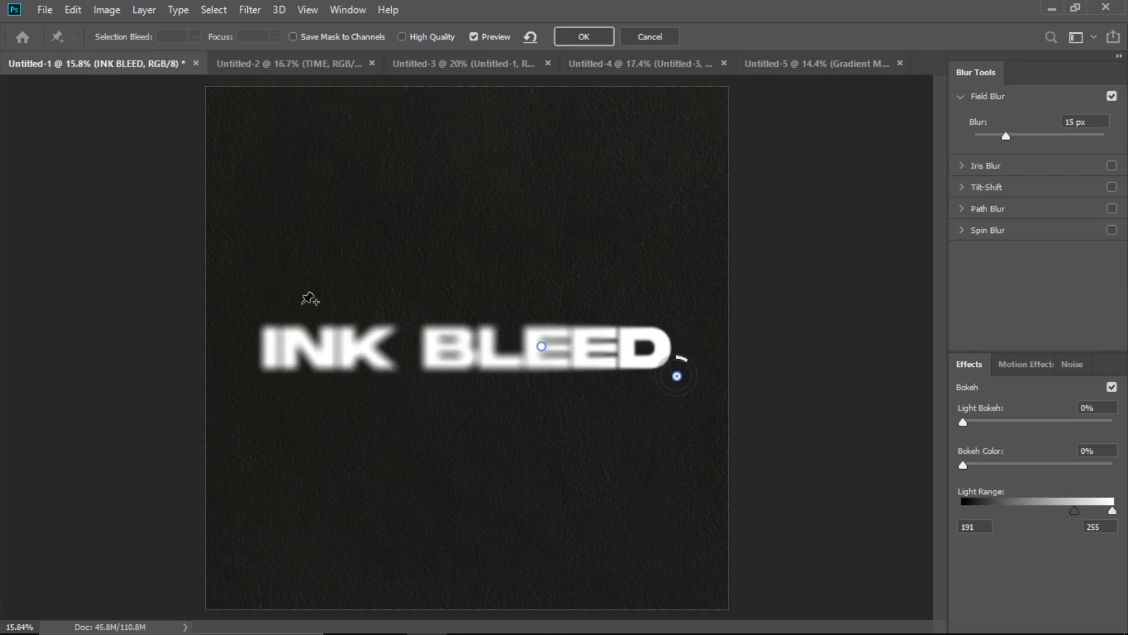
left_click_drag(308, 298, 297, 327)
left_click(412, 399)
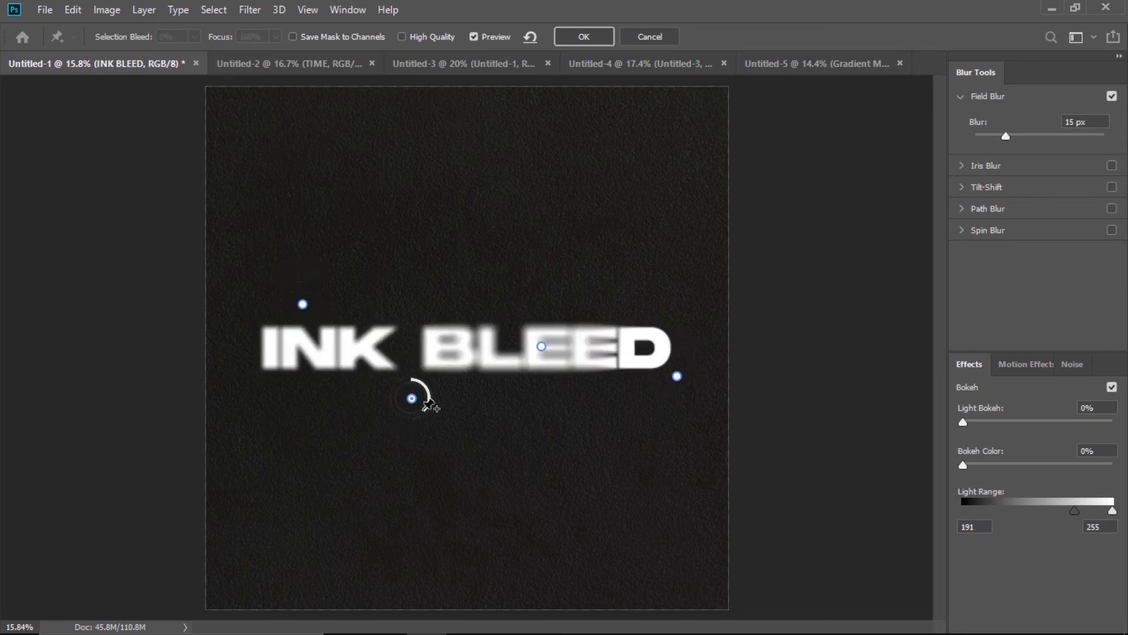
left_click(606, 39)
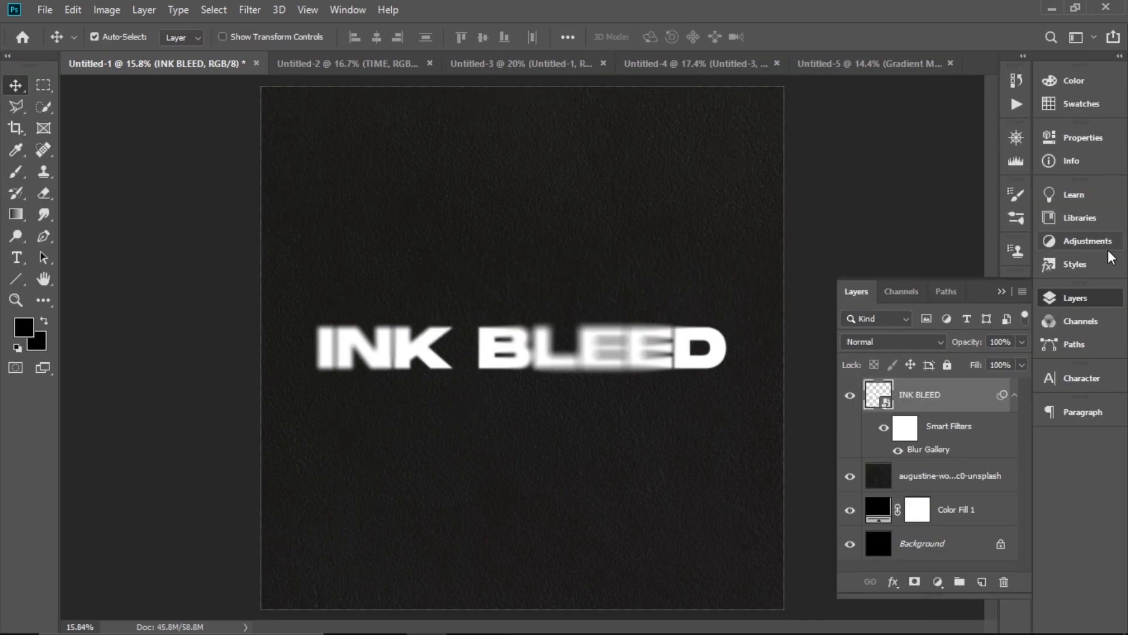
Step: Add a Threshold adjustment and set its level to 193
left_click(1091, 241)
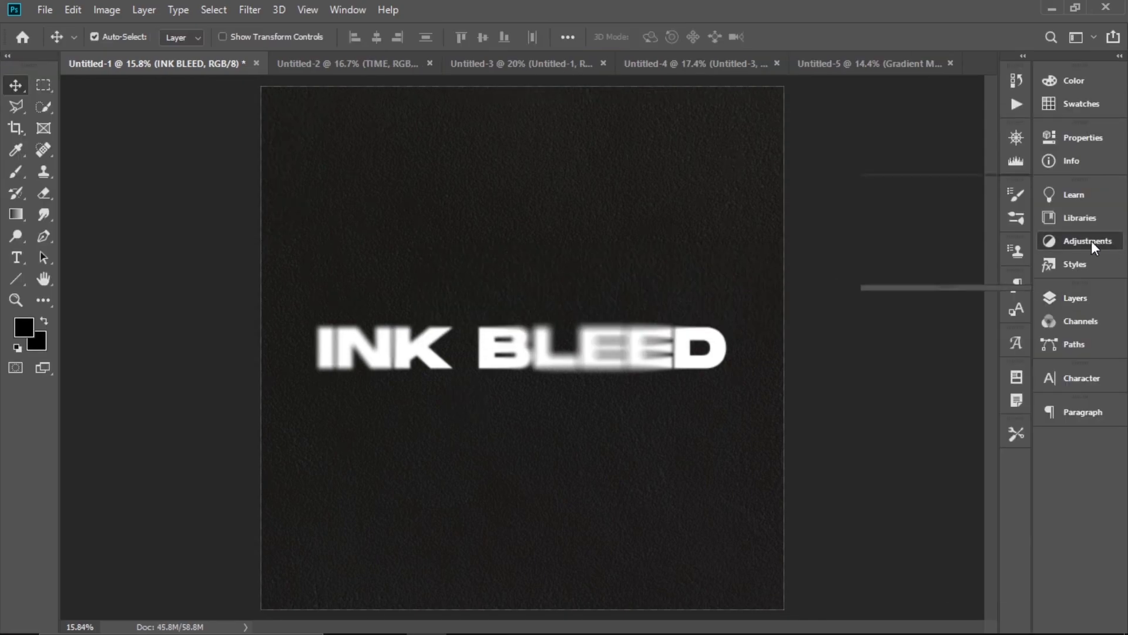
left_click(944, 270)
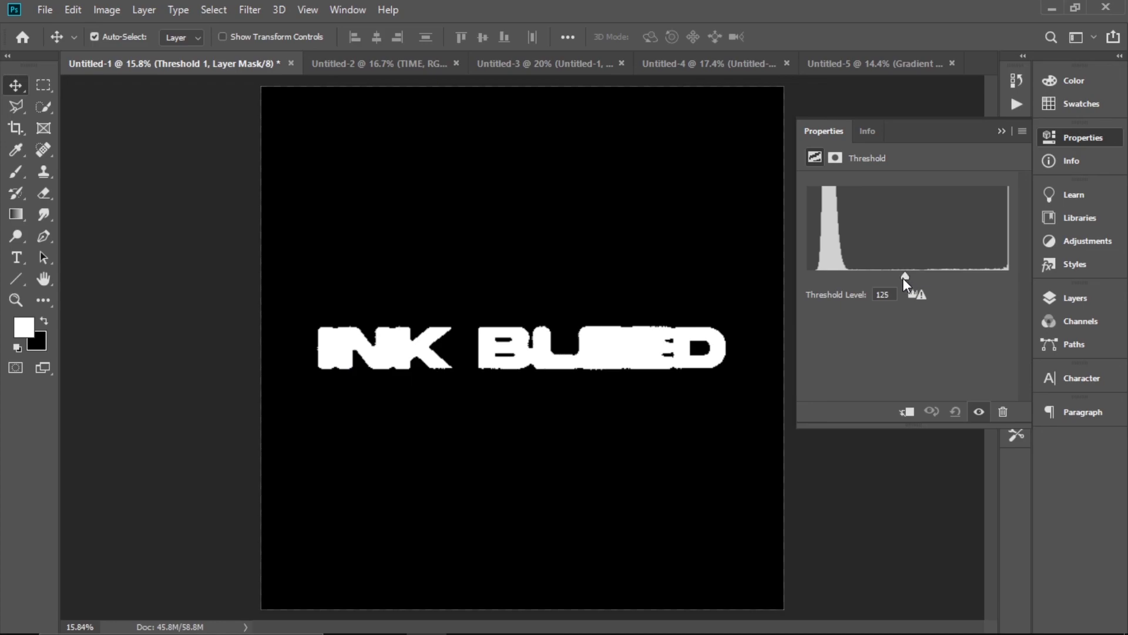
mouse_move(902, 278)
left_mouse_down()
mouse_move(842, 278)
mouse_move(986, 275)
mouse_move(967, 281)
left_mouse_up()
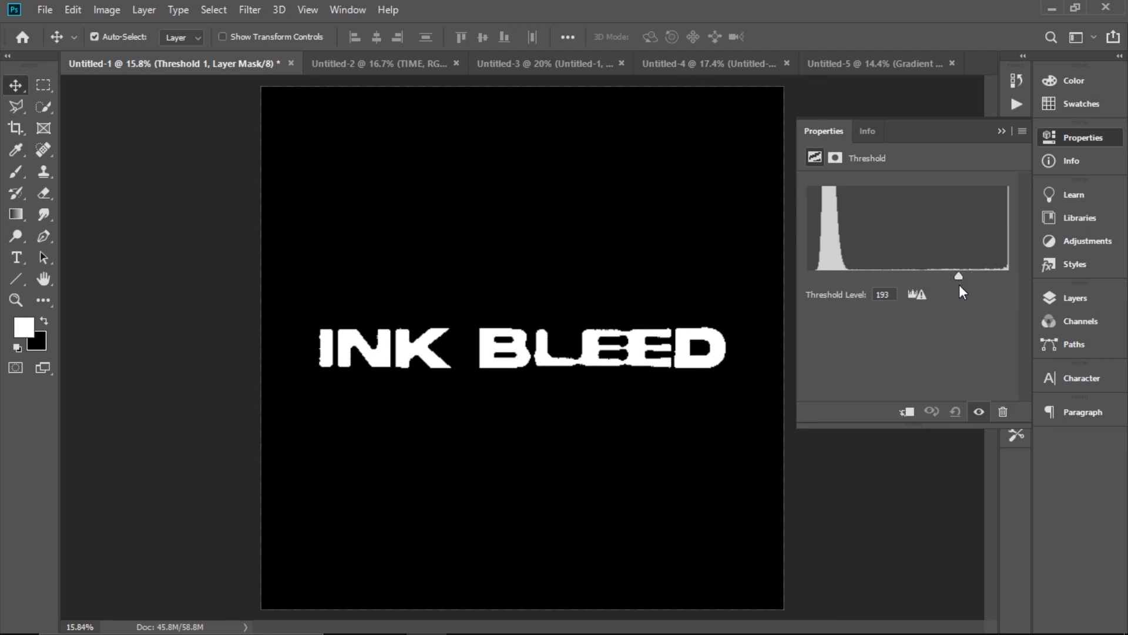